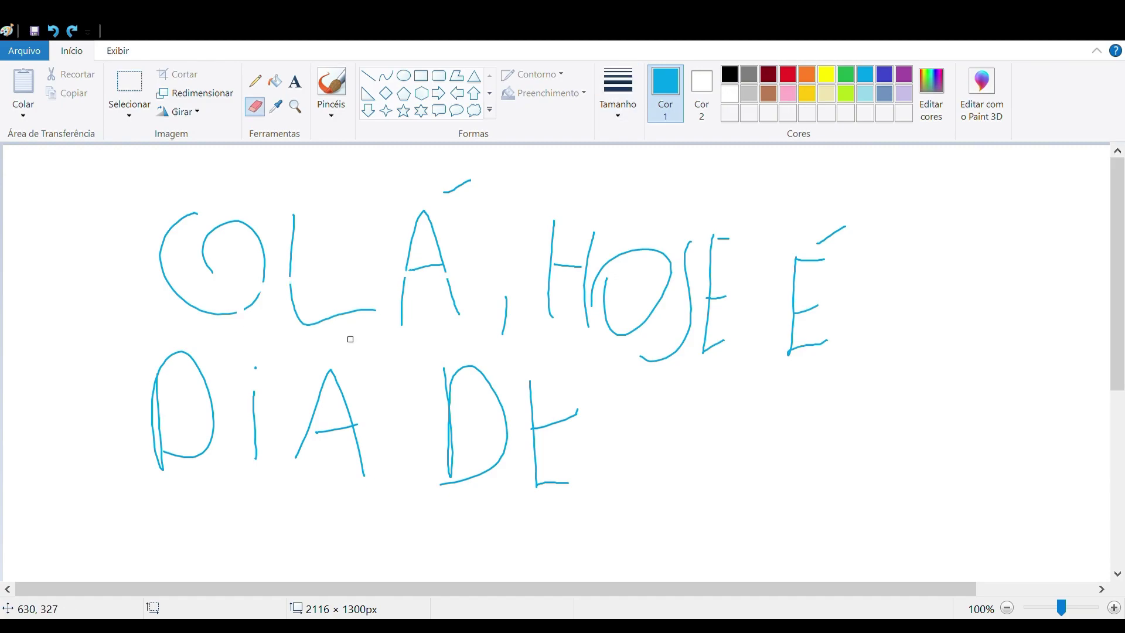
- Undo all the light blue handwritten greeting strokes until the canvas is blank
key(ctrl+z)
key(ctrl+z)
key(ctrl+z)
key(ctrl+z)
key(ctrl+z)
key(ctrl+z)
key(ctrl+z)
key(ctrl+z)
key(ctrl+z)
key(ctrl+z)
key(ctrl+z)
key(ctrl+z)
key(ctrl+z)
key(ctrl+z)
key(ctrl+z)
key(ctrl+z)
key(ctrl+z)
key(ctrl+z)
key(ctrl+z)
key(ctrl+z)
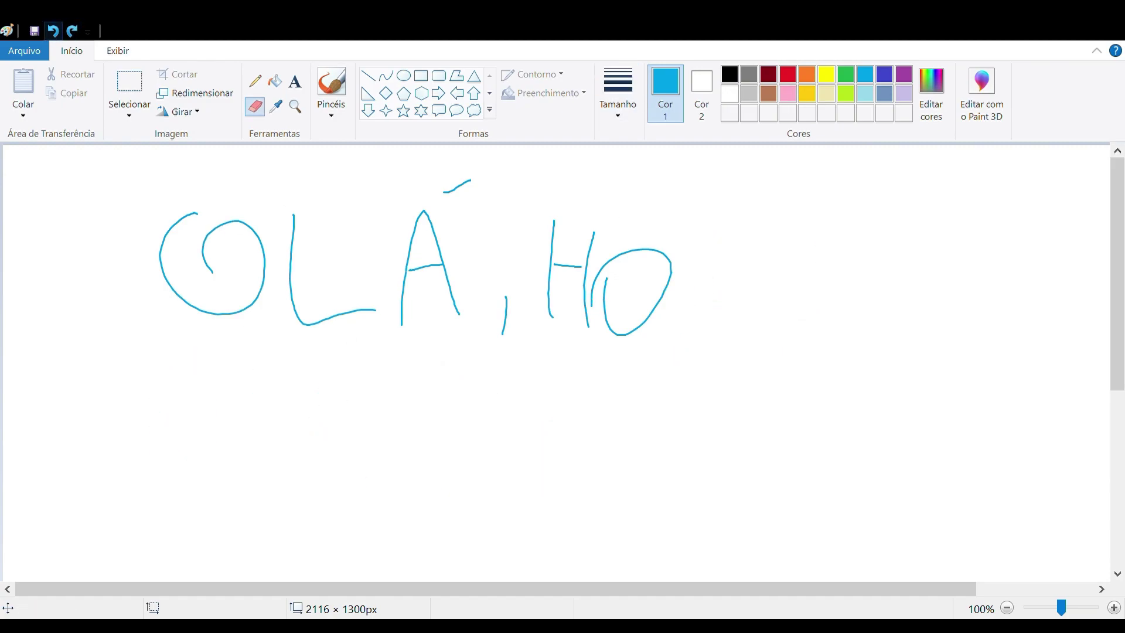
- Handwrite SUPE in red with the brush along the top of the canvas
click(787, 75)
click(331, 82)
mouse_move(389, 191)
mouse_down()
mouse_move(387, 241)
mouse_move(320, 269)
mouse_up()
mouse_move(436, 192)
mouse_down()
mouse_move(508, 201)
mouse_move(540, 262)
mouse_move(585, 228)
mouse_move(551, 220)
mouse_up()
mouse_move(637, 183)
mouse_down()
mouse_move(649, 255)
mouse_move(691, 180)
mouse_up()
- Handwrite MARIO in light blue below the red lettering
click(865, 74)
mouse_move(335, 378)
mouse_down()
mouse_move(388, 367)
mouse_move(424, 306)
mouse_move(453, 378)
mouse_up()
mouse_move(473, 315)
mouse_down()
mouse_move(477, 345)
mouse_move(522, 389)
mouse_up()
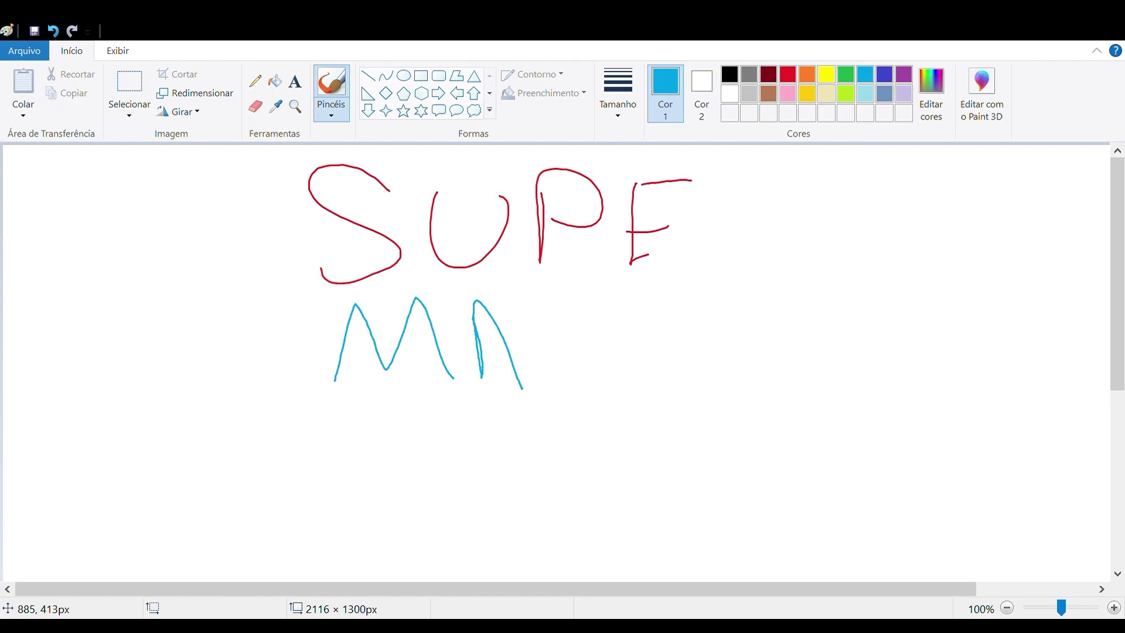
mouse_move(526, 305)
mouse_down()
mouse_move(530, 379)
mouse_move(541, 328)
mouse_move(584, 390)
mouse_up()
drag(617, 343, 615, 396)
click(610, 320)
mouse_move(661, 334)
mouse_down()
mouse_move(645, 392)
mouse_move(632, 363)
mouse_up()
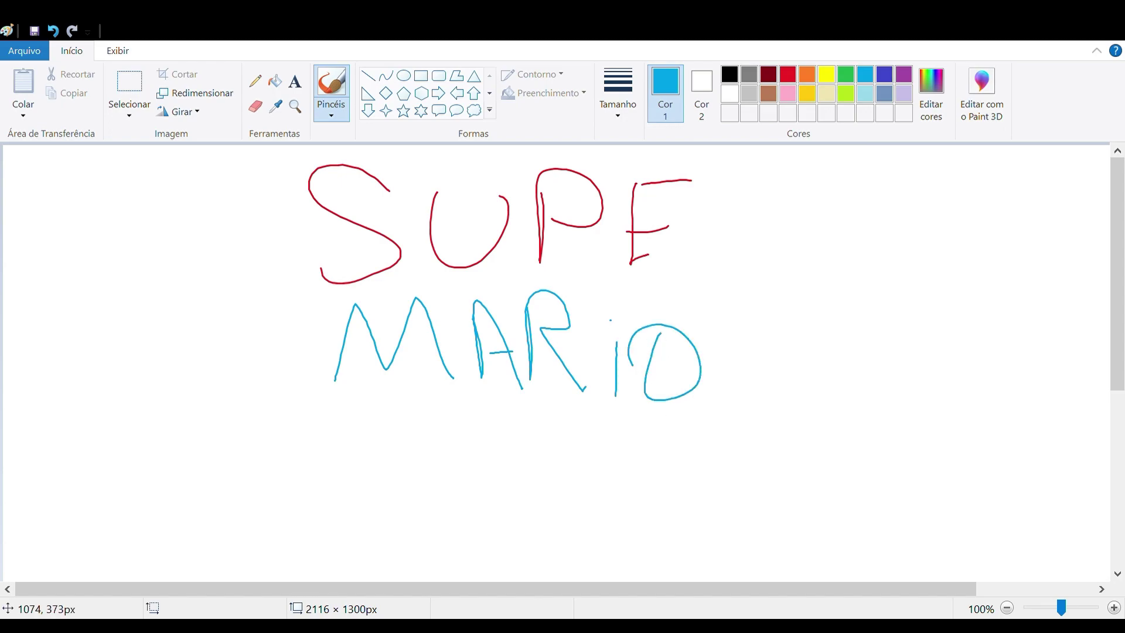
- Handwrite BROS. in yellow below the light blue word
click(826, 74)
mouse_move(417, 411)
mouse_down()
mouse_move(413, 503)
mouse_move(484, 461)
mouse_move(413, 516)
mouse_up()
drag(496, 449, 496, 475)
key(ctrl+z)
mouse_move(505, 412)
mouse_down()
mouse_move(509, 511)
mouse_move(516, 471)
mouse_move(563, 514)
mouse_up()
mouse_move(595, 449)
mouse_down()
mouse_move(640, 460)
mouse_move(594, 451)
mouse_up()
mouse_move(726, 452)
mouse_down()
mouse_move(717, 495)
mouse_move(687, 530)
mouse_up()
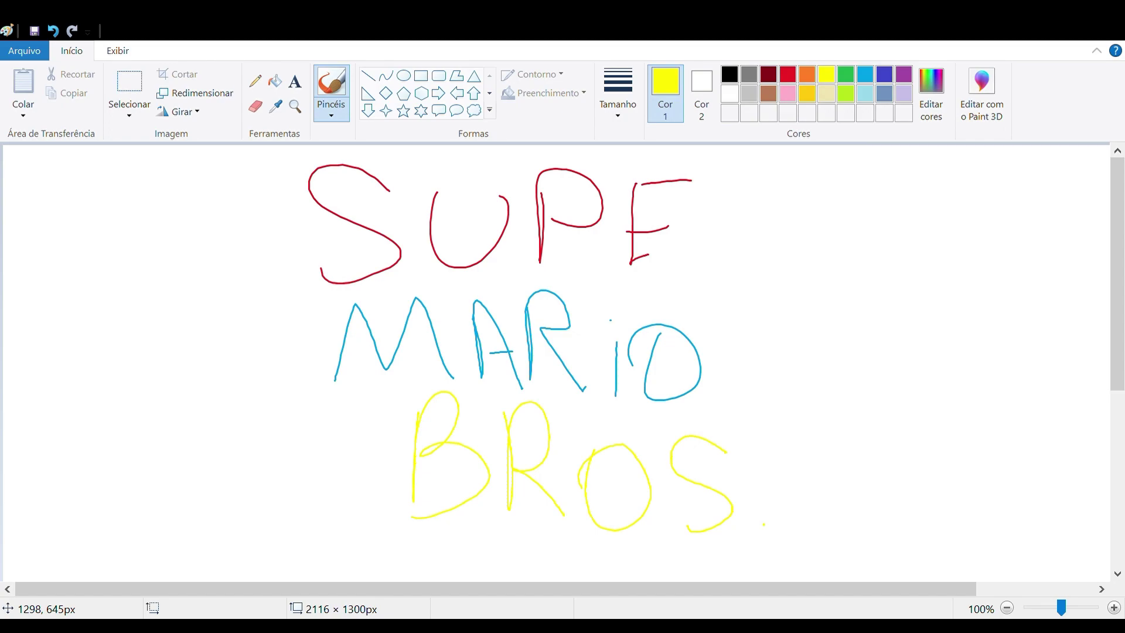
- Draw a black face beside the lettering, with squeezed-shut eyes, a curved mouth and a long tongue
click(729, 74)
mouse_move(748, 238)
mouse_down()
mouse_move(775, 247)
mouse_move(753, 316)
mouse_up()
mouse_move(1043, 245)
mouse_down()
mouse_move(986, 260)
mouse_move(1055, 324)
mouse_up()
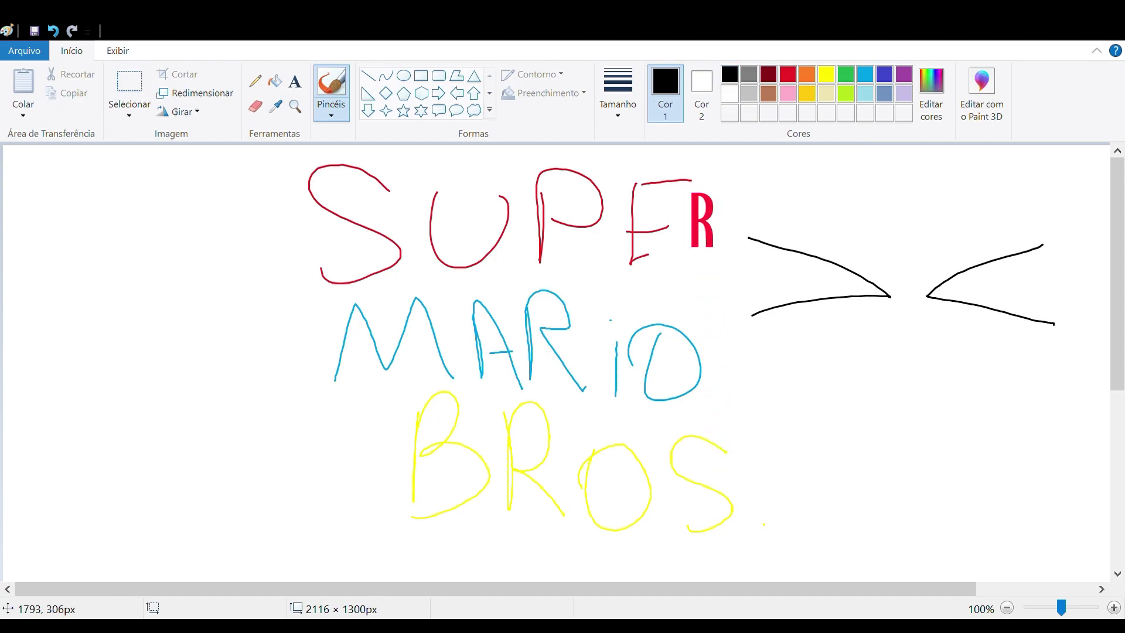
drag(830, 365, 992, 383)
drag(869, 464, 891, 580)
drag(979, 480, 956, 580)
drag(920, 467, 923, 568)
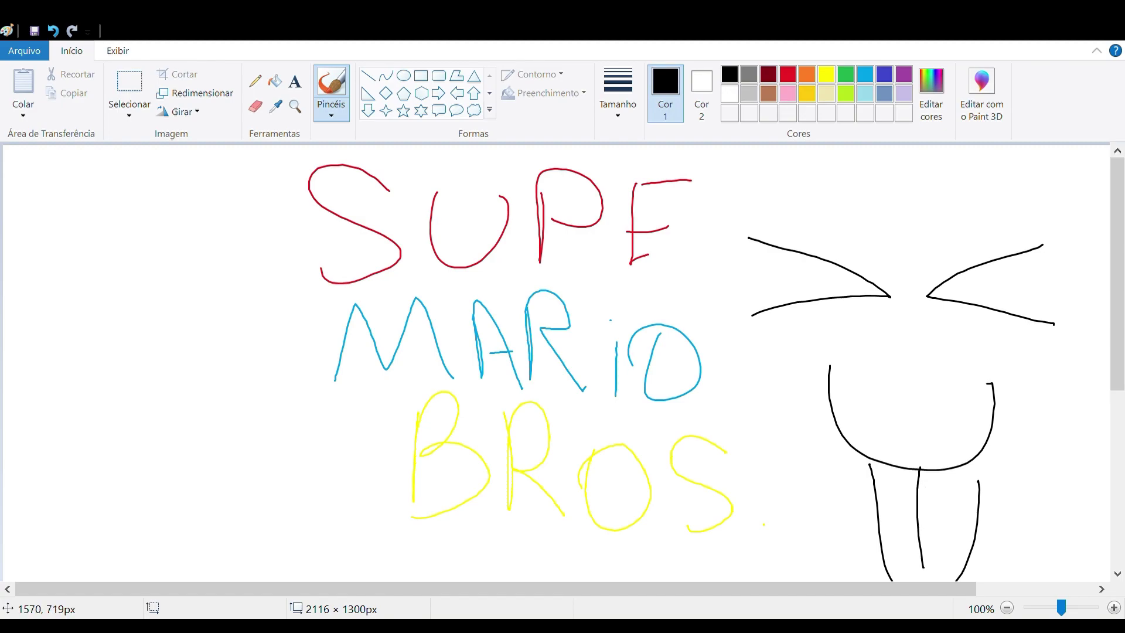
- Undo the strokes of the black face and the period after the yellow word
key(ctrl+z)
key(ctrl+z)
key(ctrl+z)
key(ctrl+z)
key(ctrl+z)
key(ctrl+z)
key(ctrl+z)
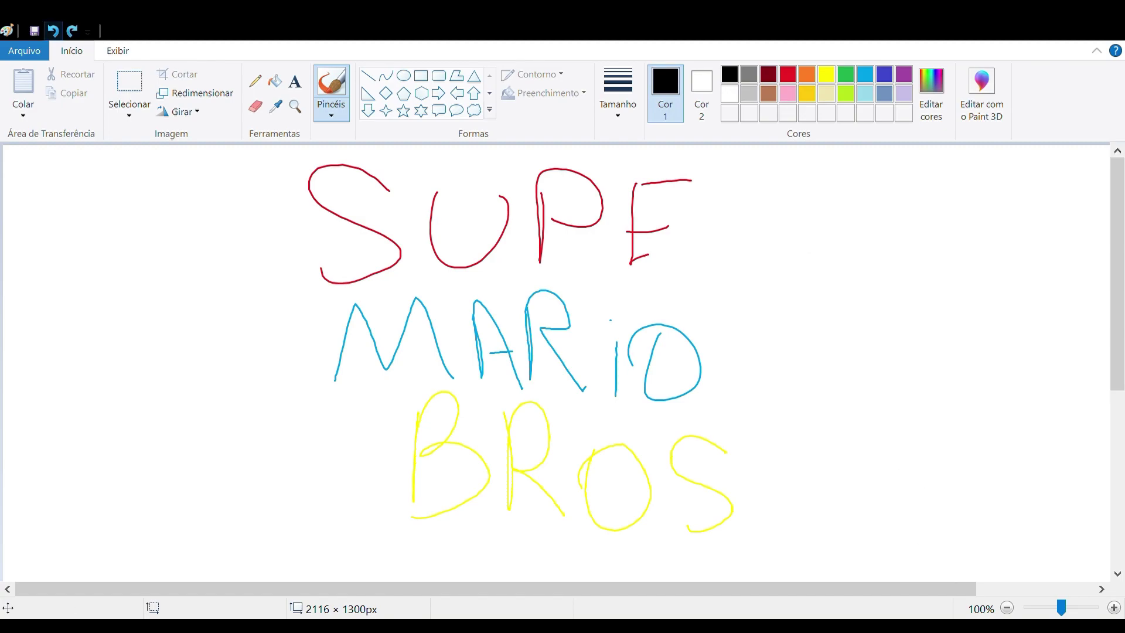
- Collapse the ribbon and undo all the remaining coloured lettering and any test stroke until the canvas is blank
key(ctrl+F1)
key(ctrl+y)
key(ctrl+z)
key(ctrl+z)
key(ctrl+z)
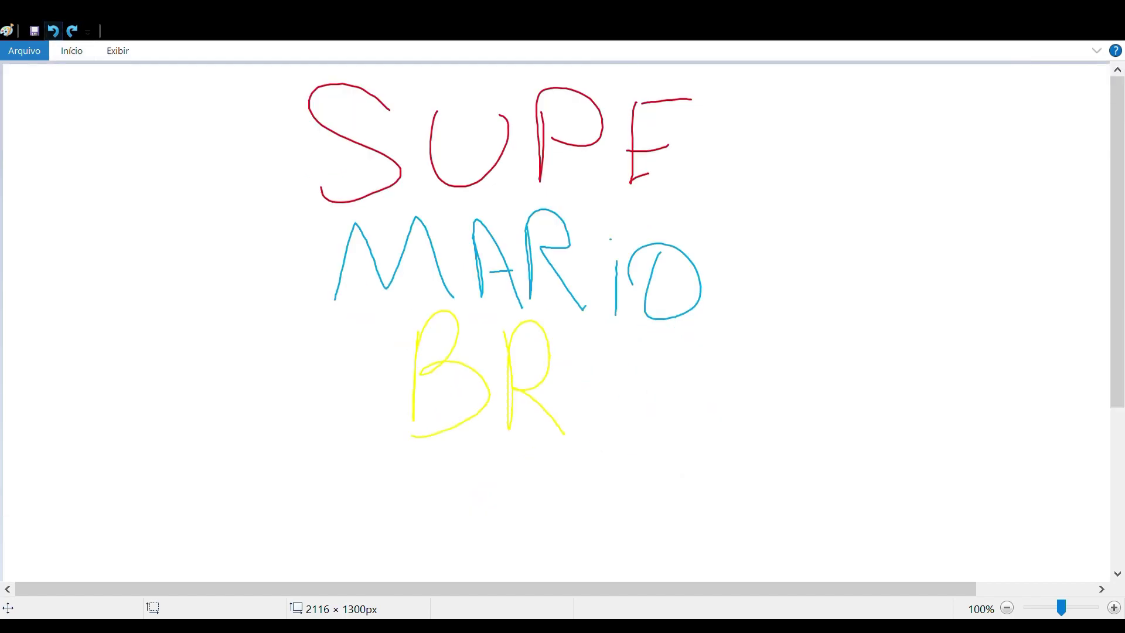
key(ctrl+z)
key(ctrl+z)
key(ctrl+z)
key(ctrl+z)
key(ctrl+z)
key(ctrl+z)
key(ctrl+z)
key(ctrl+z)
key(ctrl+z)
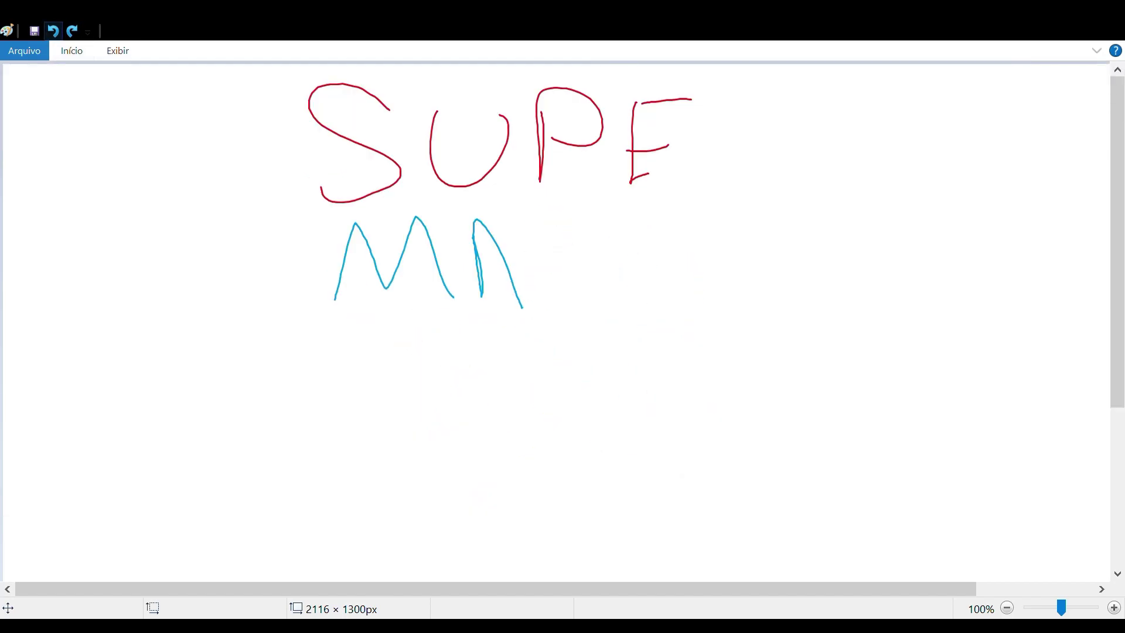
key(ctrl+z)
key(ctrl+z)
key(ctrl+z)
key(ctrl+z)
key(ctrl+z)
key(ctrl+z)
drag(116, 158, 156, 297)
key(ctrl+z)
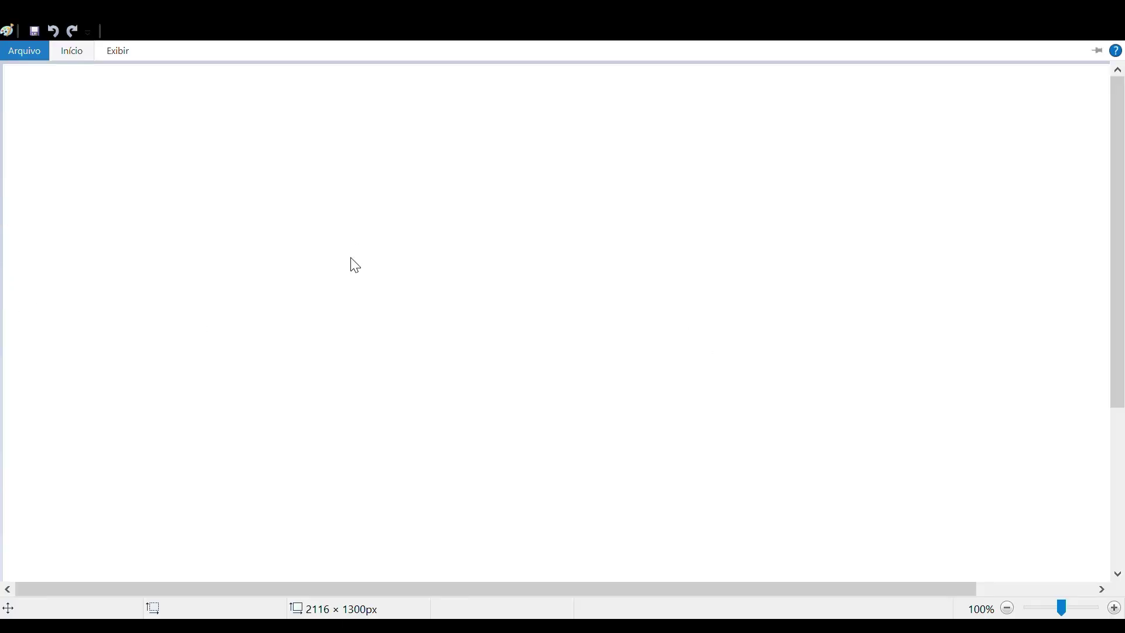
- Sketch Mario's head outline in thick light blue strokes, with a rounded jaw, straight sides and a curved top edge
mouse_move(346, 204)
mouse_down()
mouse_move(363, 311)
mouse_move(356, 454)
mouse_move(412, 497)
mouse_move(552, 542)
mouse_move(680, 492)
mouse_up()
mouse_move(635, 511)
mouse_down()
mouse_move(737, 345)
mouse_move(668, 503)
mouse_up()
drag(641, 514, 756, 422)
drag(750, 202, 742, 374)
mouse_move(743, 346)
mouse_down()
mouse_move(585, 518)
mouse_move(527, 532)
mouse_up()
mouse_move(749, 340)
mouse_down()
mouse_move(494, 505)
mouse_move(414, 484)
mouse_up()
mouse_move(345, 197)
mouse_down()
mouse_move(386, 175)
mouse_move(762, 193)
mouse_move(755, 208)
mouse_up()
- Sketch a rounded light blue ear on each side of the head
mouse_move(760, 273)
mouse_down()
mouse_move(875, 327)
mouse_move(801, 397)
mouse_up()
mouse_move(786, 401)
mouse_down()
mouse_move(860, 300)
mouse_move(760, 271)
mouse_up()
mouse_move(340, 246)
mouse_down()
mouse_move(315, 245)
mouse_move(305, 388)
mouse_up()
mouse_move(304, 388)
mouse_down()
mouse_move(354, 258)
mouse_move(241, 297)
mouse_up()
- Sketch a large round nose and a wavy moustache beneath it in light blue
mouse_move(534, 294)
mouse_down()
mouse_move(490, 413)
mouse_move(455, 342)
mouse_up()
drag(353, 331, 707, 345)
mouse_move(355, 337)
mouse_down()
mouse_move(469, 422)
mouse_move(592, 427)
mouse_move(703, 368)
mouse_up()
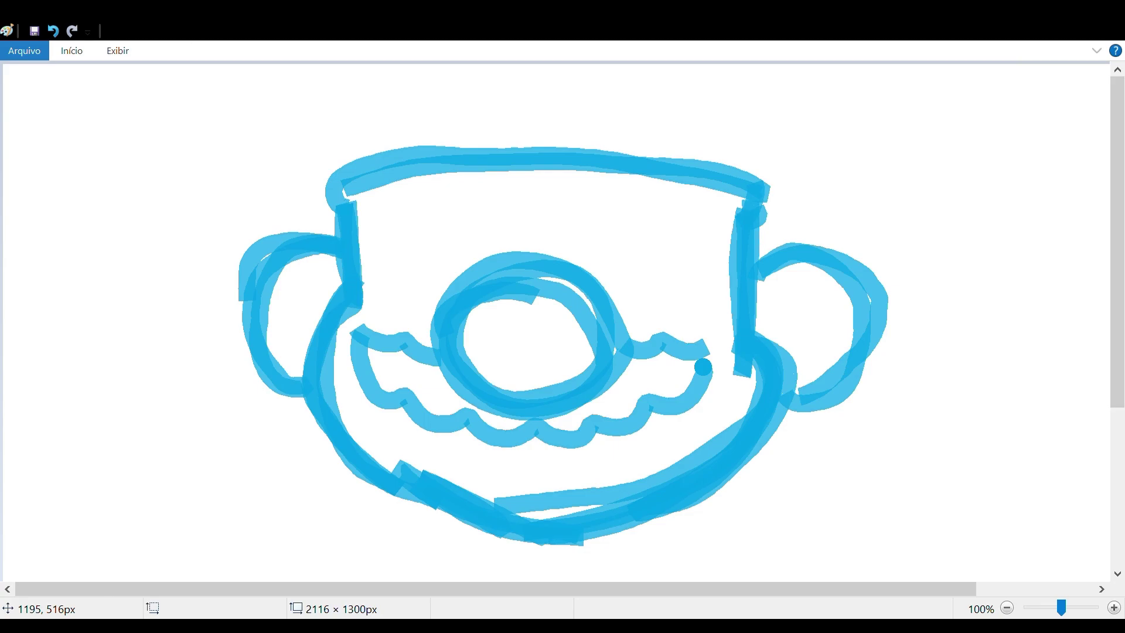
- Sketch the overalls below the chin in light blue, with two straps, a curved bib edge and straight sides
scroll(703, 367, down, 1)
drag(191, 288, 190, 338)
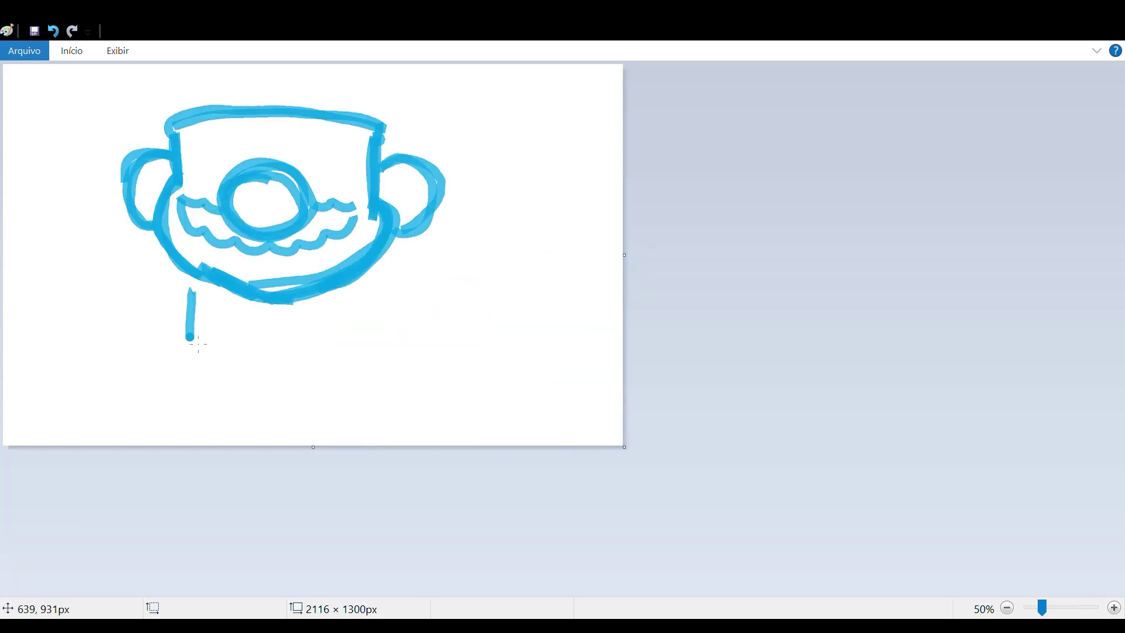
drag(218, 292, 219, 335)
drag(318, 298, 321, 321)
mouse_move(359, 291)
mouse_down()
mouse_move(350, 340)
mouse_move(217, 346)
mouse_up()
mouse_move(335, 315)
mouse_down()
mouse_move(238, 335)
mouse_move(188, 435)
mouse_up()
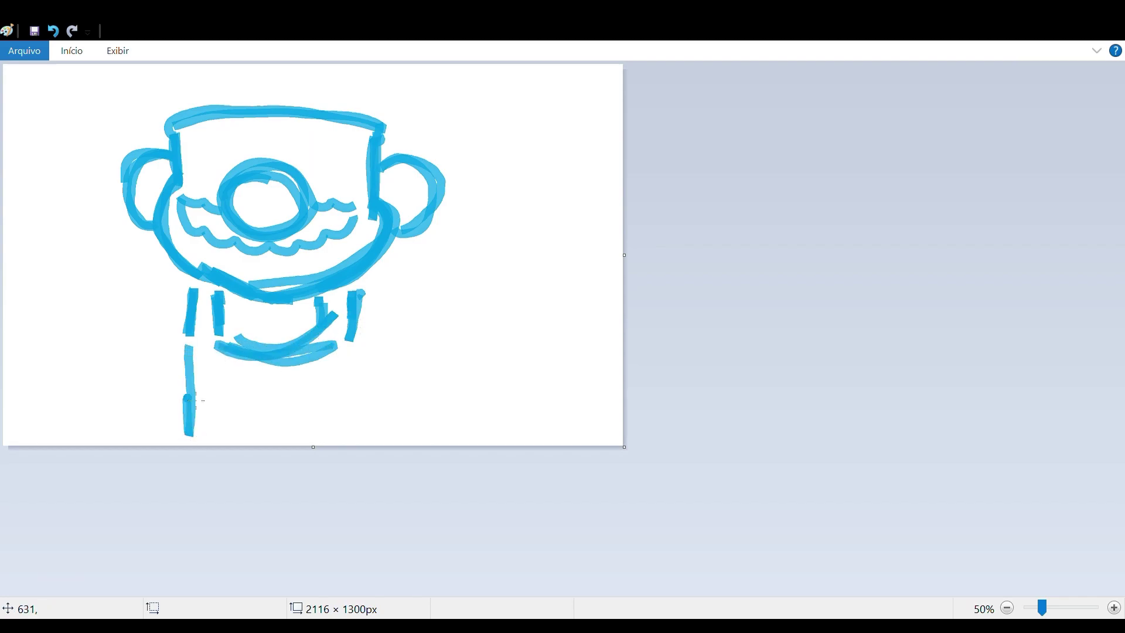
drag(352, 347, 350, 433)
- Sketch the outer shoulder and arm lines and add a round button to each overall strap
drag(184, 274, 106, 445)
drag(366, 270, 427, 485)
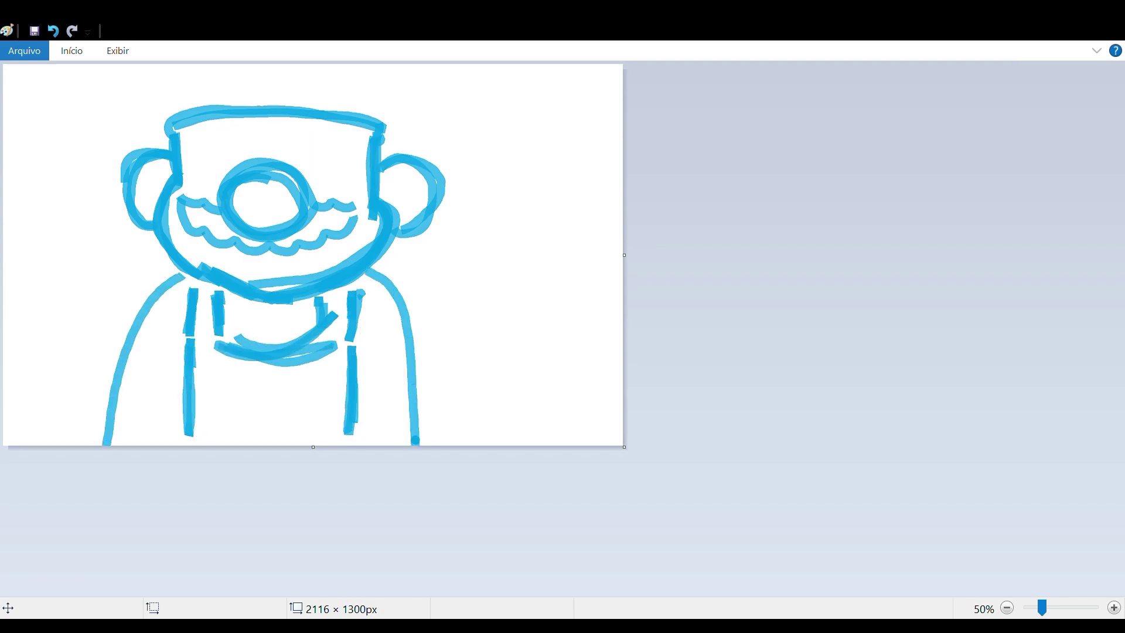
click(342, 331)
drag(225, 343, 179, 353)
drag(335, 319, 325, 342)
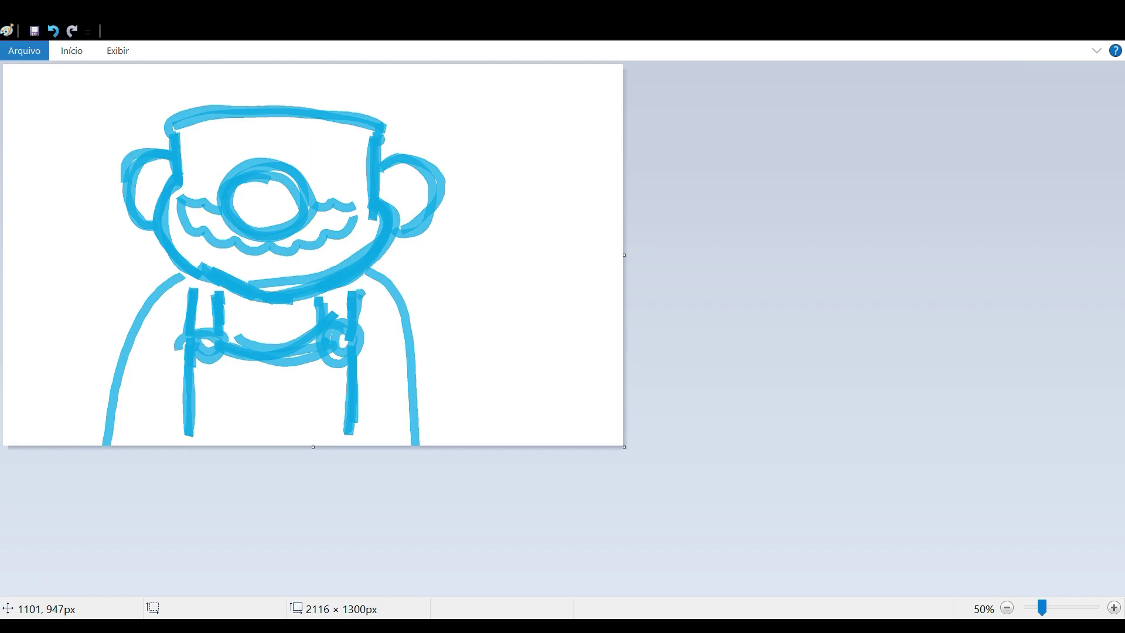
- Sketch both sides of the cap and its curved lower band above the forehead in light blue
drag(1042, 608, 1061, 608)
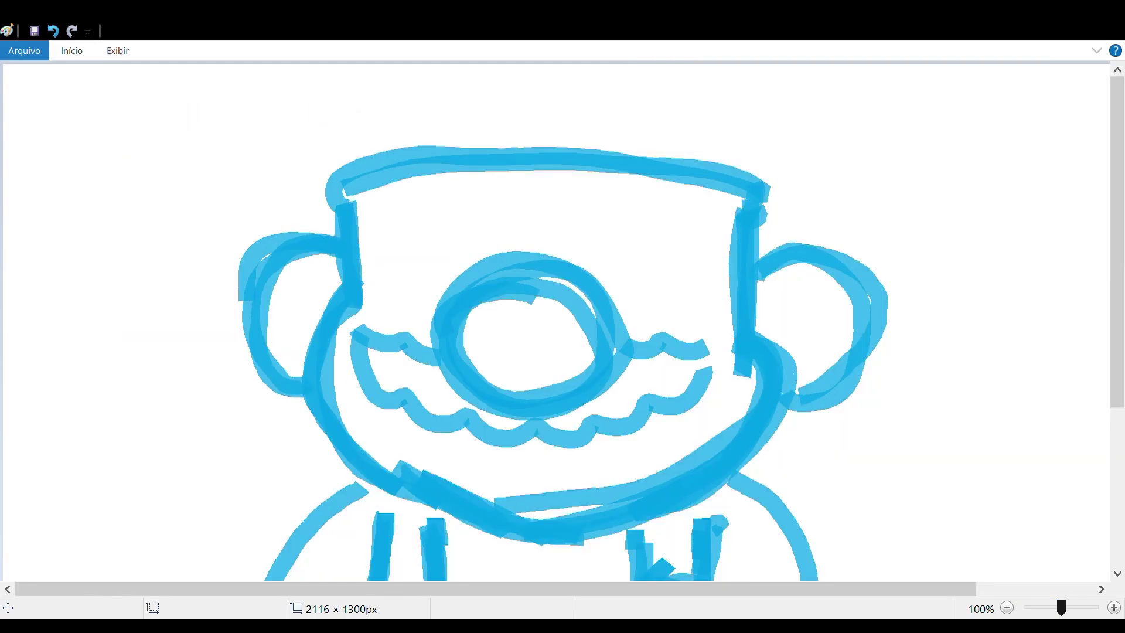
drag(285, 221, 255, 64)
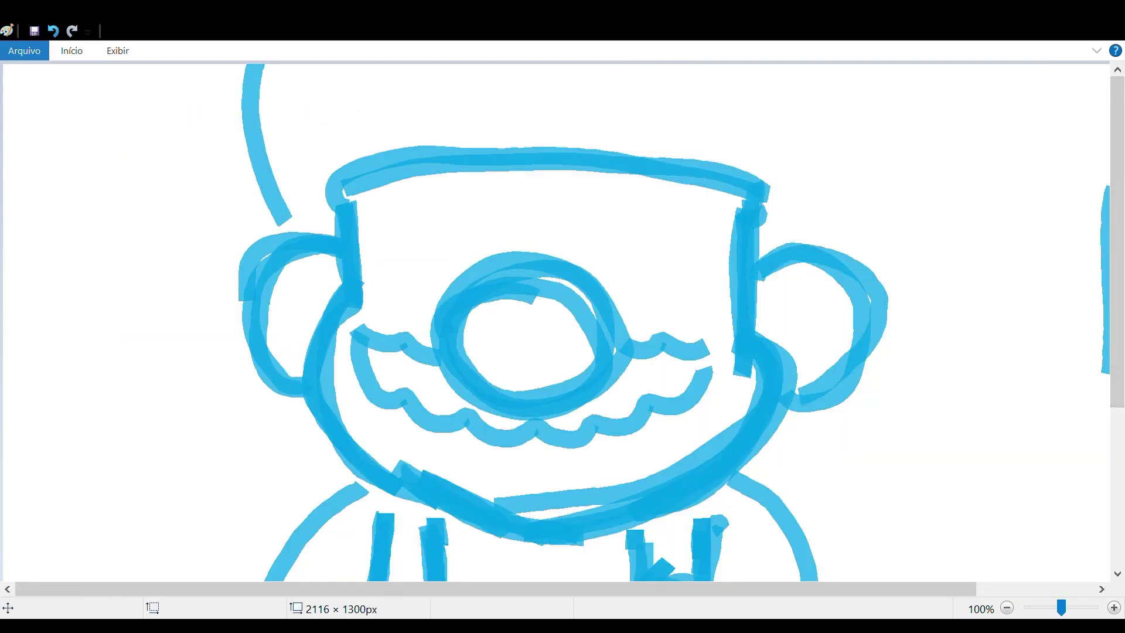
drag(850, 247, 839, 65)
key(ctrl+z)
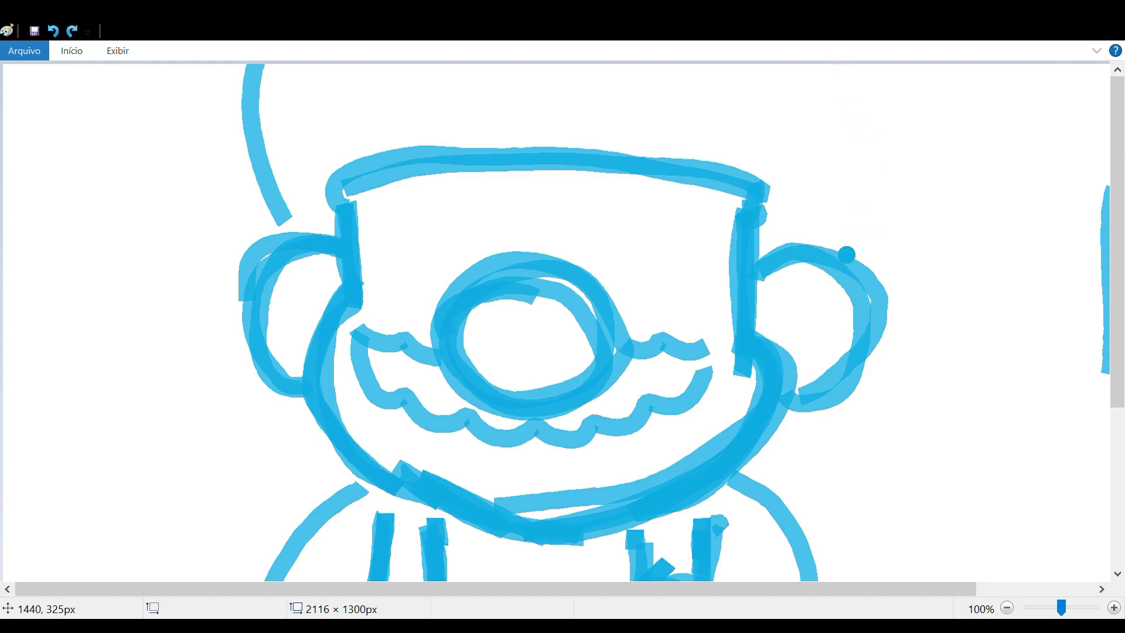
drag(832, 253, 819, 65)
mouse_move(300, 198)
mouse_down()
mouse_move(413, 101)
mouse_move(803, 249)
mouse_up()
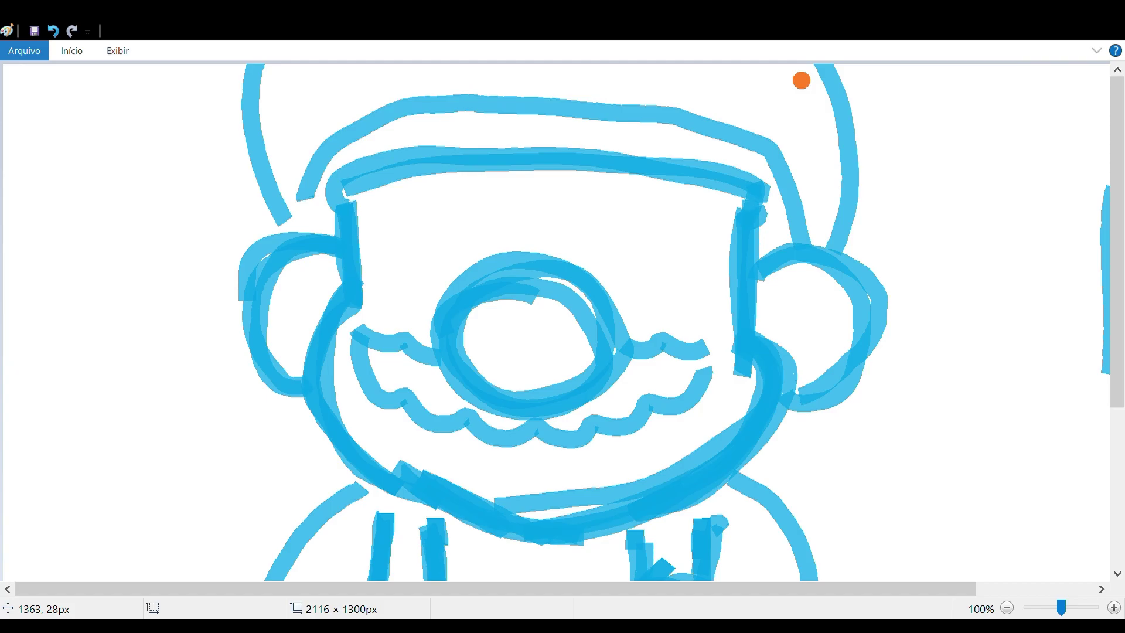
- Sketch two arched eyebrows in yellow across the forehead, undoing and redrawing faulty strokes
mouse_move(375, 218)
mouse_down()
mouse_move(482, 222)
mouse_move(364, 201)
mouse_move(494, 225)
mouse_move(388, 193)
mouse_up()
click(54, 30)
mouse_move(591, 205)
mouse_down()
mouse_move(648, 157)
mouse_move(707, 195)
mouse_up()
mouse_move(601, 204)
mouse_down()
mouse_move(701, 197)
mouse_move(592, 204)
mouse_move(709, 198)
mouse_up()
click(53, 31)
click(53, 30)
mouse_move(599, 201)
mouse_down()
mouse_move(707, 198)
mouse_move(710, 187)
mouse_up()
- Sketch two yellow oval eyes above the nose with curved inner lines for the irises
mouse_move(480, 271)
mouse_down()
mouse_move(405, 220)
mouse_move(443, 337)
mouse_move(386, 275)
mouse_up()
mouse_move(594, 264)
mouse_down()
mouse_move(603, 240)
mouse_move(618, 322)
mouse_move(612, 225)
mouse_up()
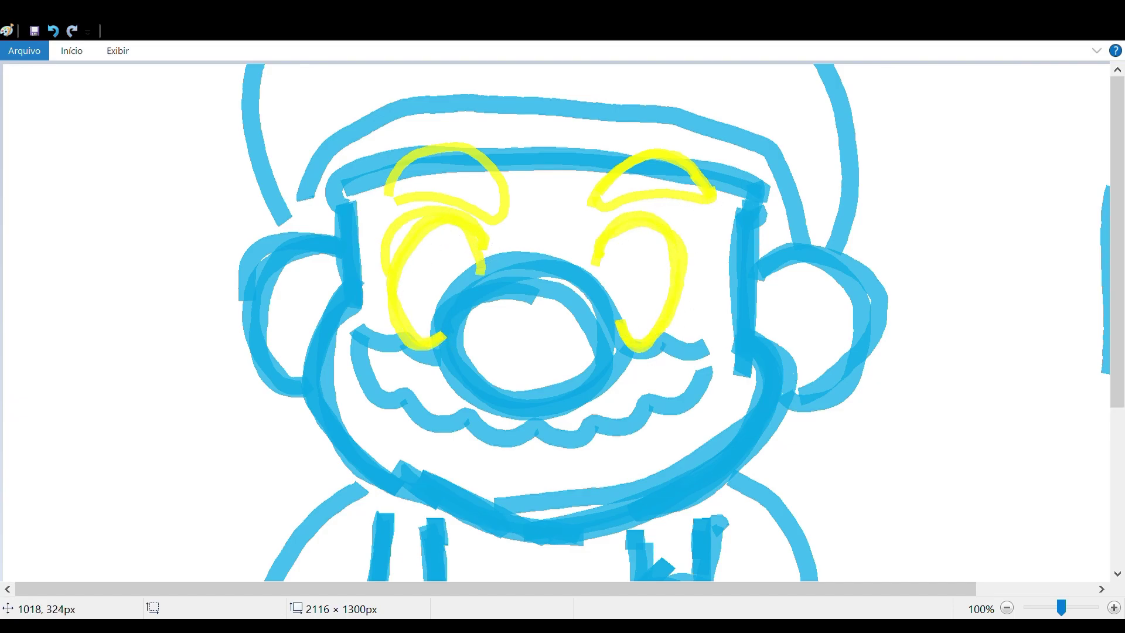
drag(472, 260, 422, 321)
mouse_move(609, 258)
mouse_down()
mouse_move(632, 329)
mouse_move(603, 270)
mouse_up()
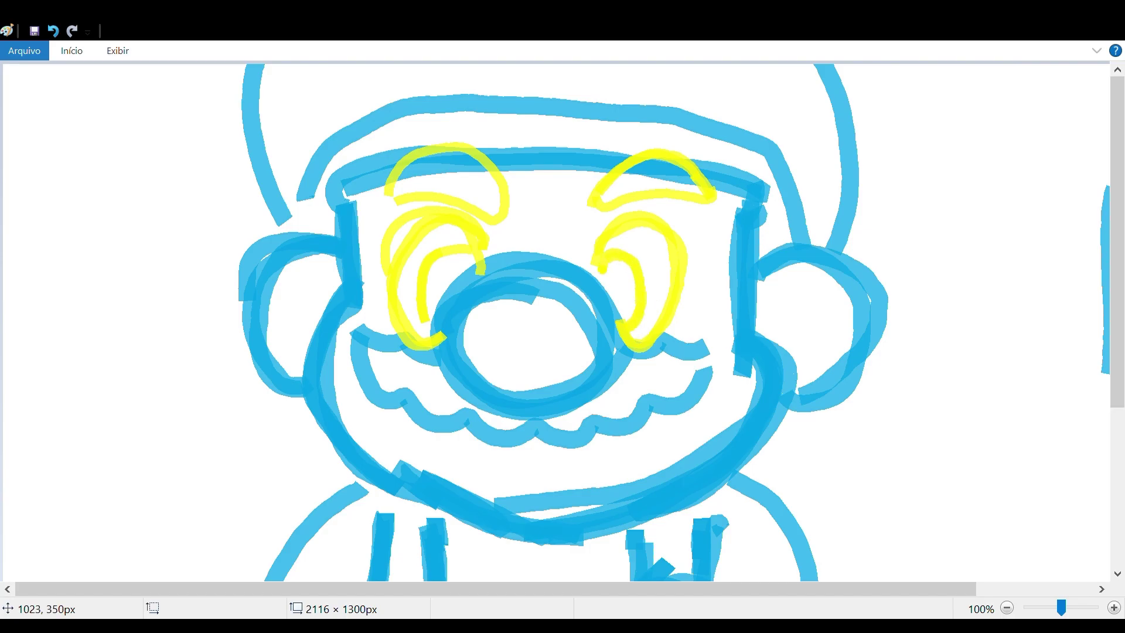
- Sketch yellow sideburns between the face and each ear, and set the zoom to 50%
mouse_move(349, 185)
mouse_down()
mouse_move(336, 266)
mouse_move(327, 180)
mouse_move(317, 206)
mouse_up()
mouse_move(762, 188)
mouse_down()
mouse_move(774, 272)
mouse_move(747, 264)
mouse_move(765, 191)
mouse_up()
click(1042, 608)
- Expand the ribbon permanently with the Home tools showing
click(71, 50)
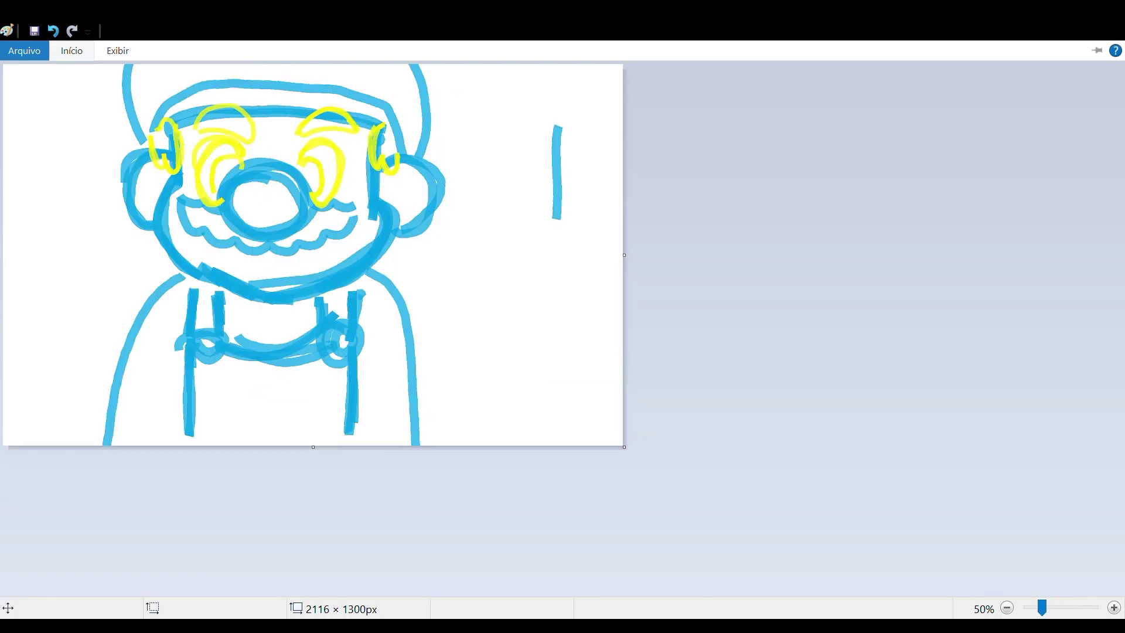
double_click(76, 54)
click(118, 54)
click(76, 53)
click(585, 245)
drag(577, 267, 540, 307)
click(53, 31)
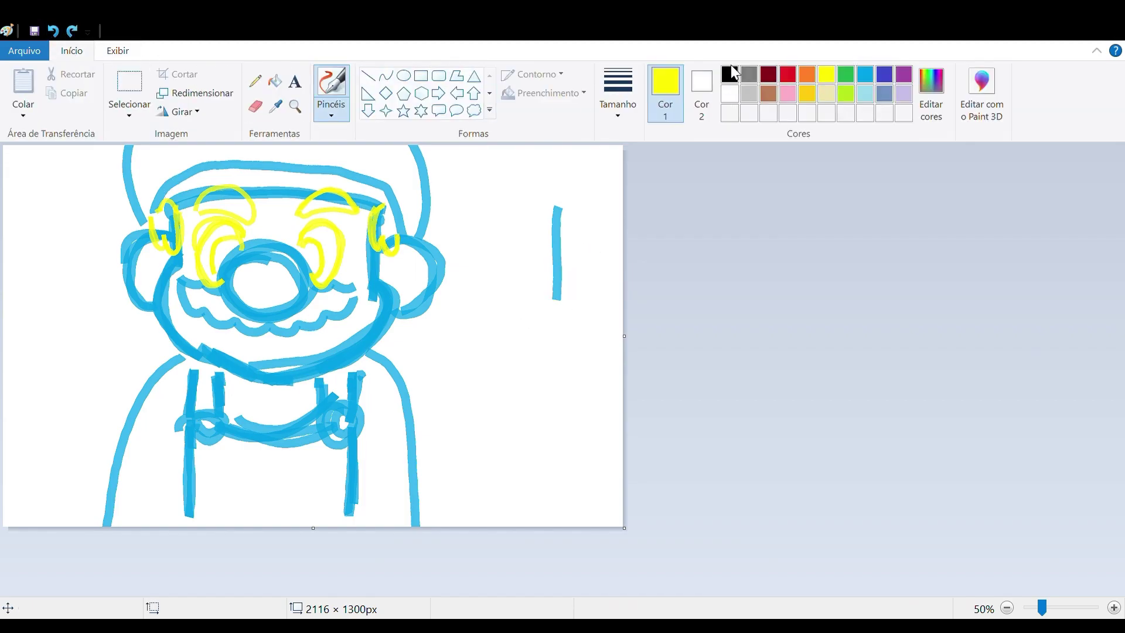
- Set the drawing colour to black, undo the trial strokes and switch to the standard brush
click(729, 74)
drag(522, 388, 623, 345)
click(53, 31)
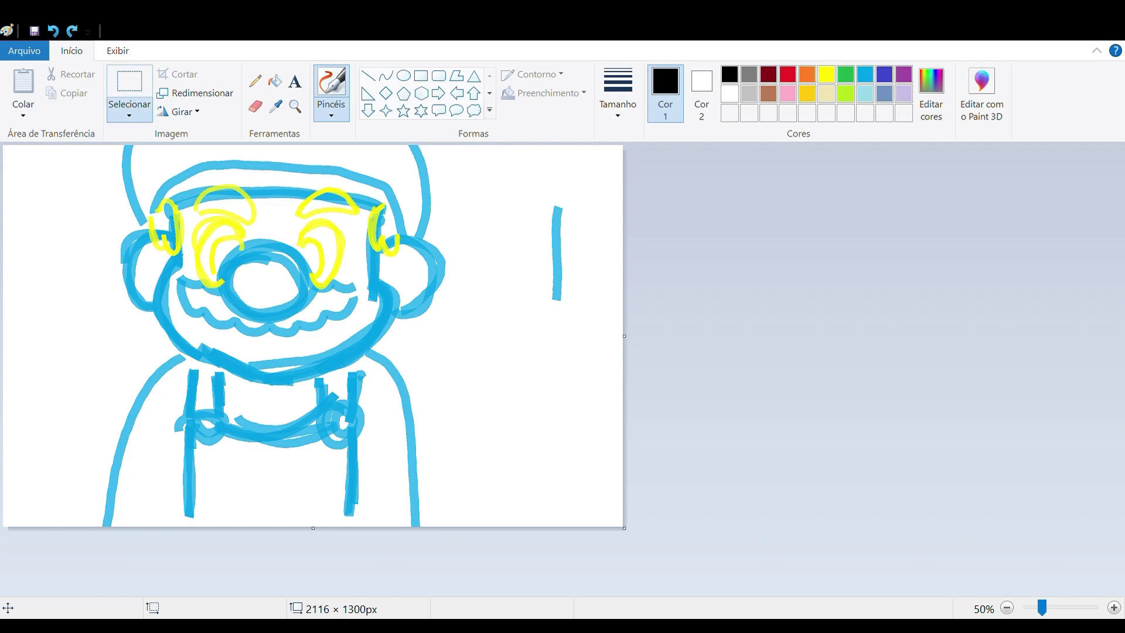
drag(160, 307, 208, 361)
click(53, 31)
click(331, 110)
click(331, 141)
- Trace the head in black over the sketch, following the jaw, face sides, sideburns and ears
drag(158, 306, 209, 361)
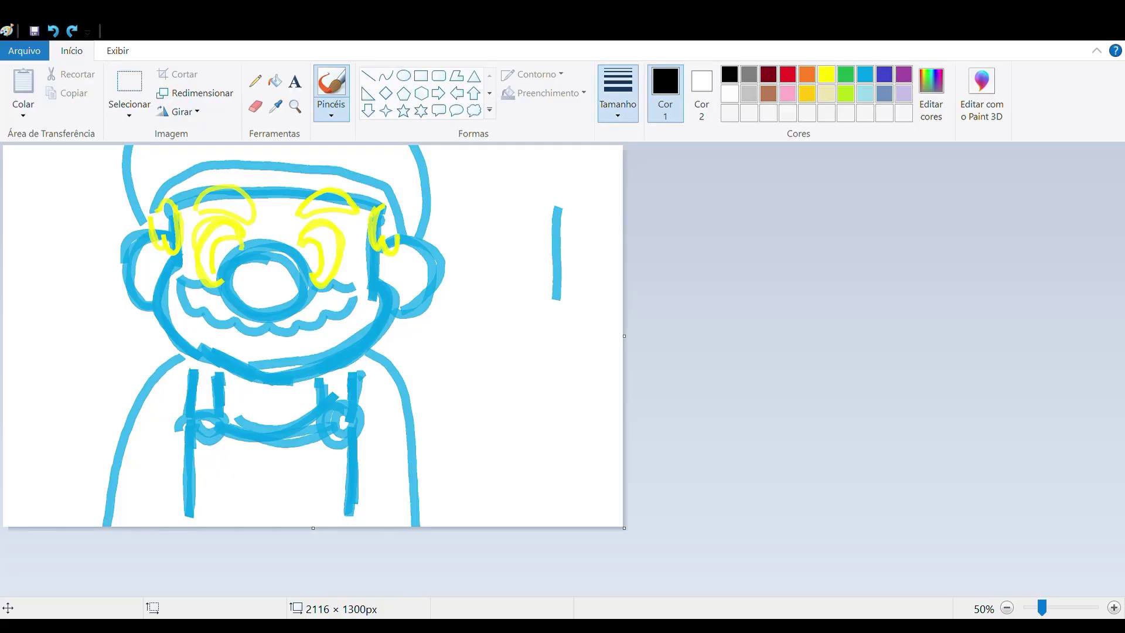
mouse_move(166, 301)
mouse_down()
mouse_move(201, 358)
mouse_move(276, 381)
mouse_up()
mouse_move(174, 263)
mouse_down()
mouse_move(166, 324)
mouse_move(161, 283)
mouse_move(176, 220)
mouse_move(179, 246)
mouse_up()
mouse_move(373, 216)
mouse_down()
mouse_move(371, 271)
mouse_move(387, 293)
mouse_move(377, 276)
mouse_move(404, 224)
mouse_up()
drag(173, 239, 157, 244)
mouse_move(405, 238)
mouse_down()
mouse_move(410, 309)
mouse_move(435, 305)
mouse_move(420, 299)
mouse_up()
mouse_move(152, 231)
mouse_down()
mouse_move(121, 271)
mouse_move(142, 237)
mouse_up()
- Trace the overall straps, bib edge, sides and round buttons in black over the sketch
mouse_move(195, 357)
mouse_down()
mouse_move(176, 526)
mouse_move(220, 420)
mouse_up()
mouse_move(316, 369)
mouse_down()
mouse_move(319, 411)
mouse_move(319, 392)
mouse_up()
drag(357, 350, 352, 525)
mouse_move(324, 409)
mouse_down()
mouse_move(231, 417)
mouse_move(193, 435)
mouse_move(342, 406)
mouse_move(363, 434)
mouse_move(328, 423)
mouse_up()
click(53, 30)
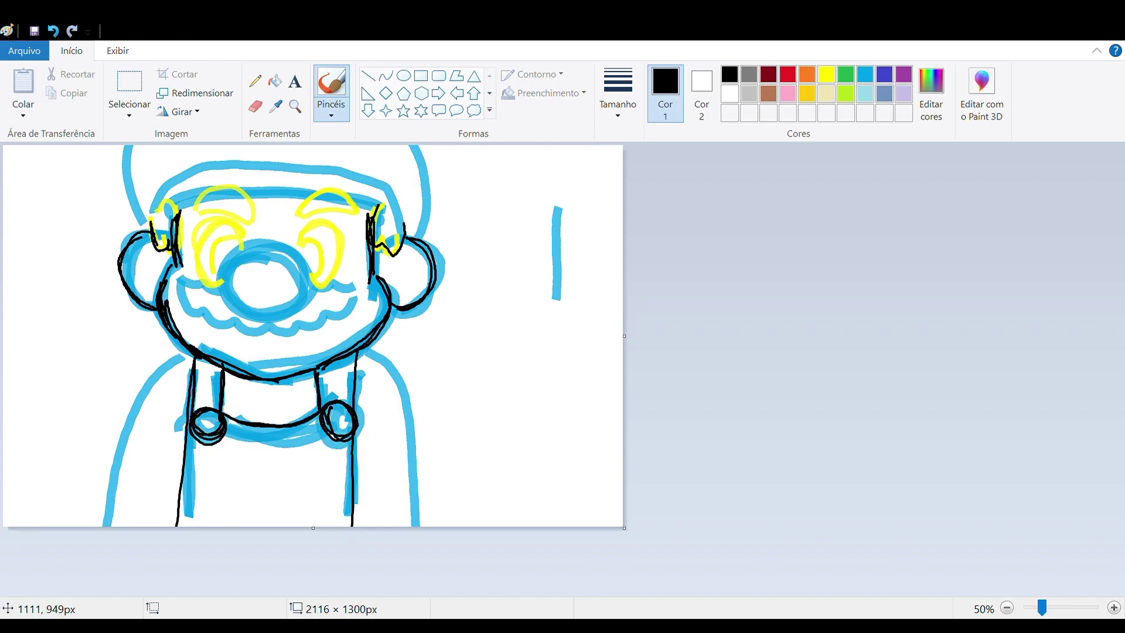
- Trace both outer shoulder and arm lines in black down to the canvas edge, redrawing faulty strokes
drag(362, 344, 424, 526)
drag(1042, 608, 1061, 608)
drag(1117, 275, 1116, 452)
click(53, 30)
drag(729, 221, 824, 577)
mouse_move(370, 223)
mouse_down()
mouse_move(238, 368)
mouse_move(202, 577)
mouse_move(257, 343)
mouse_move(205, 578)
mouse_up()
click(53, 30)
click(1007, 607)
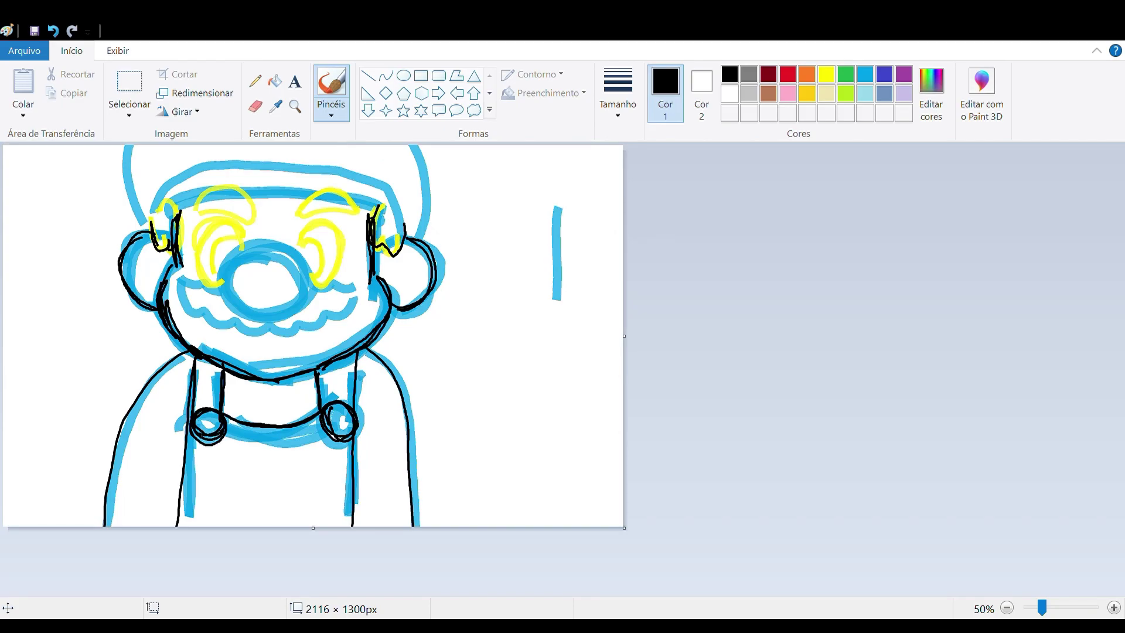
click(53, 30)
drag(188, 350, 103, 526)
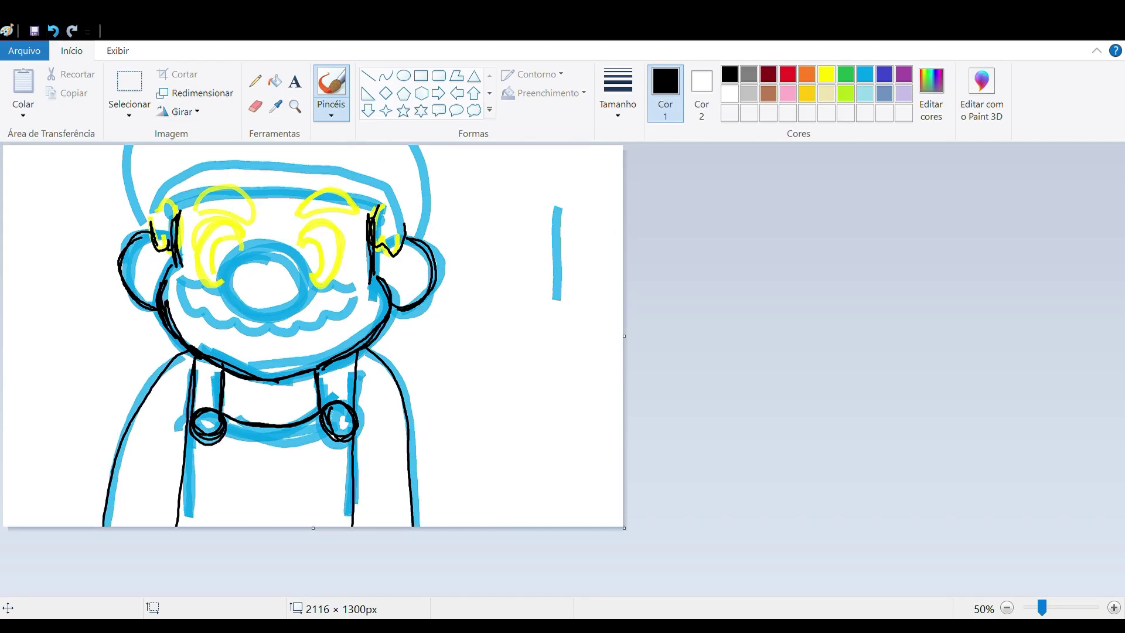
- Trace the round nose and the outer and inner curves of both eyes in black over the sketch
drag(1041, 608, 1065, 608)
scroll(821, 469, down, 3)
drag(482, 589, 648, 601)
mouse_move(668, 283)
mouse_down()
mouse_move(499, 391)
mouse_move(602, 296)
mouse_up()
mouse_move(775, 316)
mouse_down()
mouse_move(851, 201)
mouse_move(893, 449)
mouse_up()
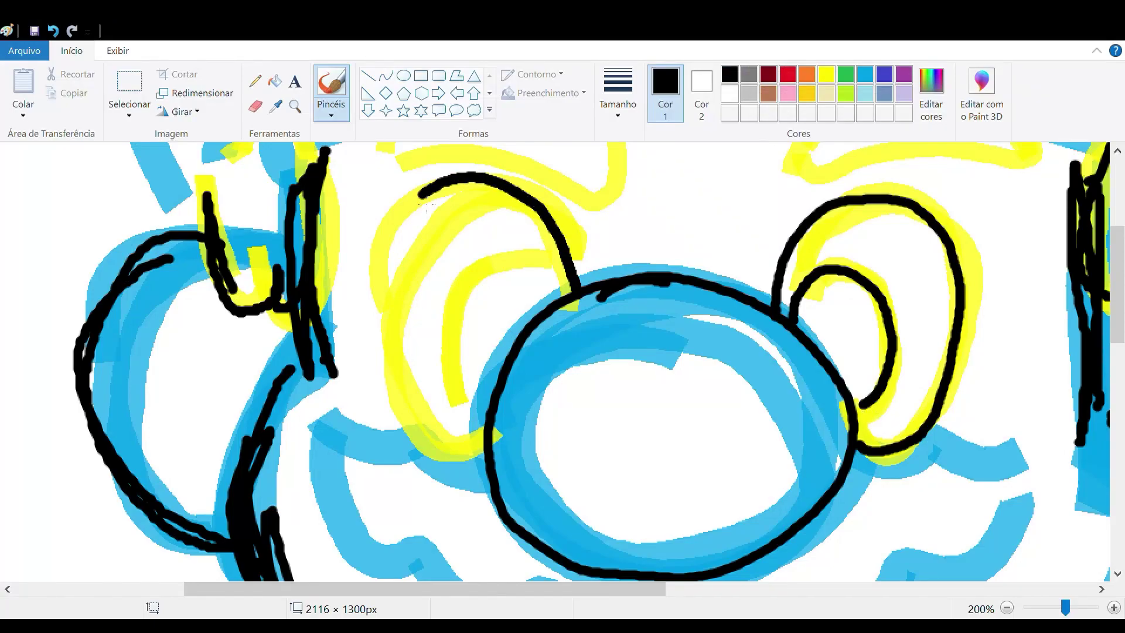
drag(426, 202, 492, 421)
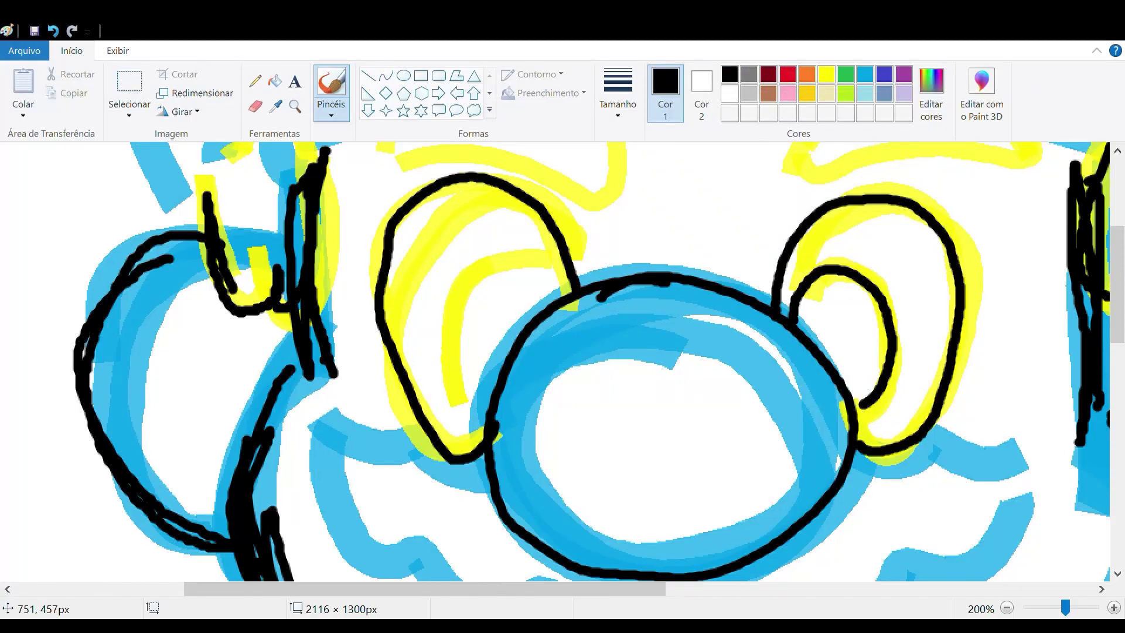
key(ctrl+z)
mouse_move(577, 291)
mouse_down()
mouse_move(522, 199)
mouse_move(483, 436)
mouse_move(573, 293)
mouse_up()
- Trace the moustache with its scalloped lower edge in black and draw a slightly curved mouth line beneath it
scroll(576, 296, down, 3)
mouse_move(487, 327)
mouse_down()
mouse_move(331, 274)
mouse_move(424, 404)
mouse_move(693, 450)
mouse_move(810, 439)
mouse_move(915, 411)
mouse_move(1006, 334)
mouse_up()
mouse_move(852, 307)
mouse_down()
mouse_move(939, 290)
mouse_move(1017, 304)
mouse_up()
drag(1015, 311, 1006, 335)
mouse_move(545, 525)
mouse_down()
mouse_move(758, 544)
mouse_move(824, 523)
mouse_up()
- Draw the inner fold lines of both ears in black, redrawing the faulty stroke
drag(1116, 327, 1117, 270)
drag(225, 358, 129, 451)
drag(263, 427, 186, 482)
drag(264, 588, 432, 588)
drag(820, 366, 859, 538)
drag(774, 383, 769, 511)
key(ctrl+z)
drag(775, 381, 773, 525)
- Trace both thick eyebrows as closed black outlines over the yellow sketch
scroll(773, 524, up, 3)
drag(406, 424, 640, 410)
mouse_move(202, 455)
mouse_down()
mouse_move(166, 339)
mouse_move(9, 407)
mouse_up()
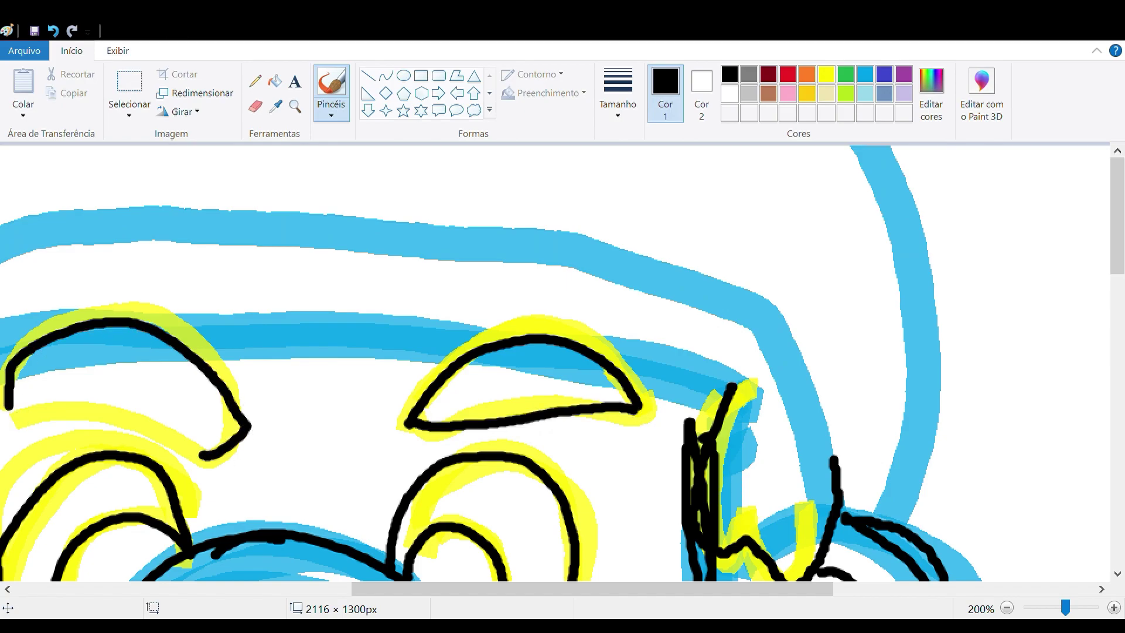
mouse_move(202, 455)
mouse_down()
mouse_move(58, 402)
mouse_move(8, 405)
mouse_up()
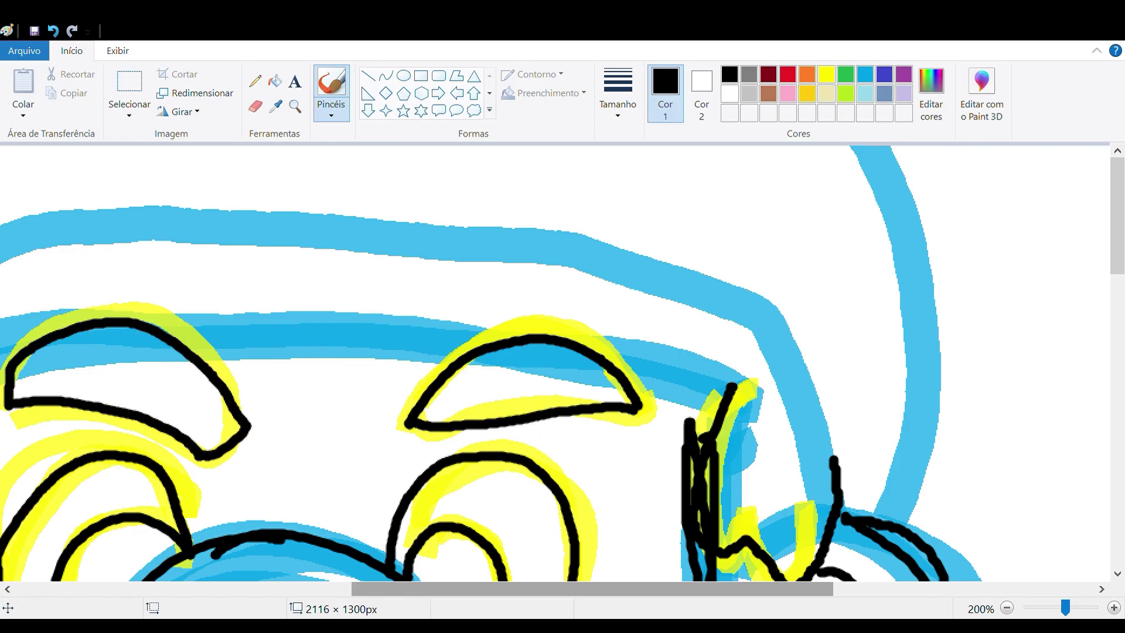
- Trace the cap brim's lower edge in black across the forehead and erase the stray line beside the right sideburn
drag(469, 589, 325, 589)
mouse_move(151, 448)
mouse_down()
mouse_move(492, 317)
mouse_move(1075, 425)
mouse_move(1110, 516)
mouse_up()
drag(662, 589, 761, 602)
click(255, 106)
mouse_move(873, 501)
mouse_down()
mouse_move(892, 540)
mouse_move(861, 465)
mouse_move(889, 555)
mouse_move(870, 478)
mouse_move(841, 452)
mouse_move(844, 404)
mouse_up()
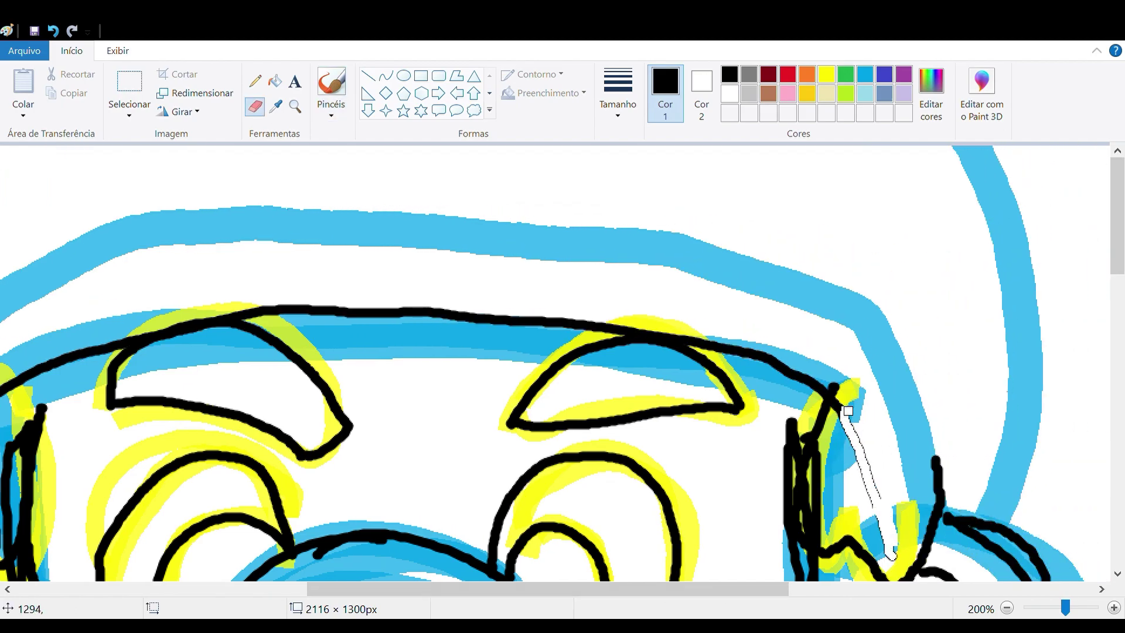
mouse_move(864, 450)
mouse_down()
mouse_move(849, 417)
mouse_move(949, 475)
mouse_move(961, 515)
mouse_up()
- Trace the brim's upper edge in black with the brush and close both brim ends above the ears
click(331, 94)
drag(739, 589, 650, 601)
mouse_move(135, 433)
mouse_down()
mouse_move(272, 364)
mouse_move(357, 340)
mouse_up()
mouse_move(120, 436)
mouse_down()
mouse_move(273, 267)
mouse_move(1055, 293)
mouse_up()
scroll(1054, 293, right, 3)
drag(800, 301, 898, 453)
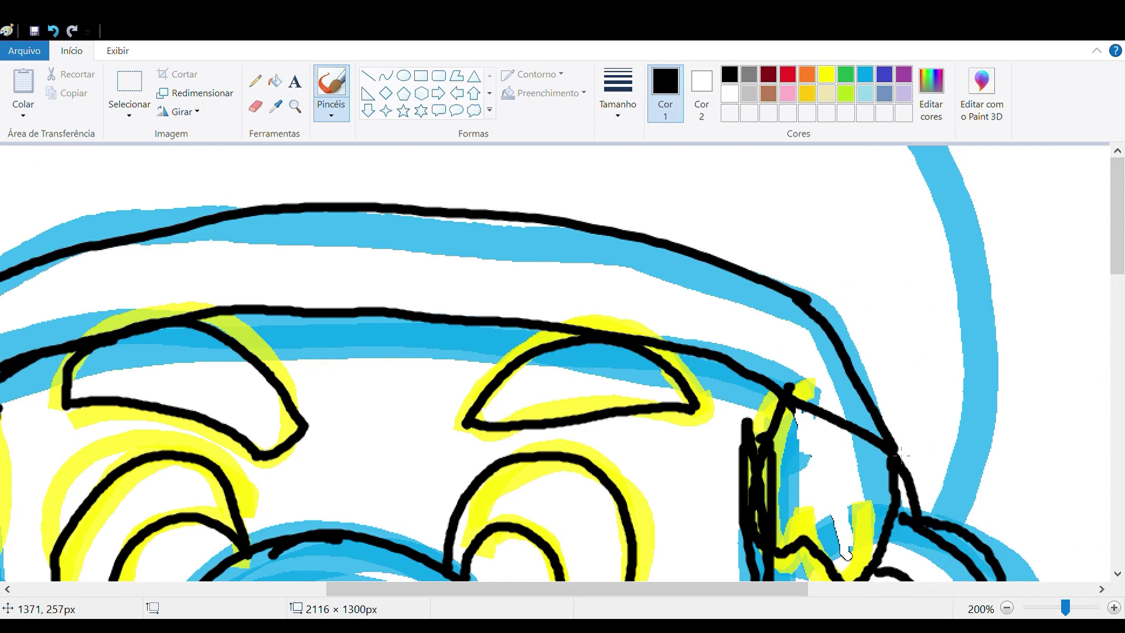
- Trace both outer sides of the cap in black from the ears up to the canvas edge
drag(404, 589, 178, 589)
drag(399, 486, 303, 147)
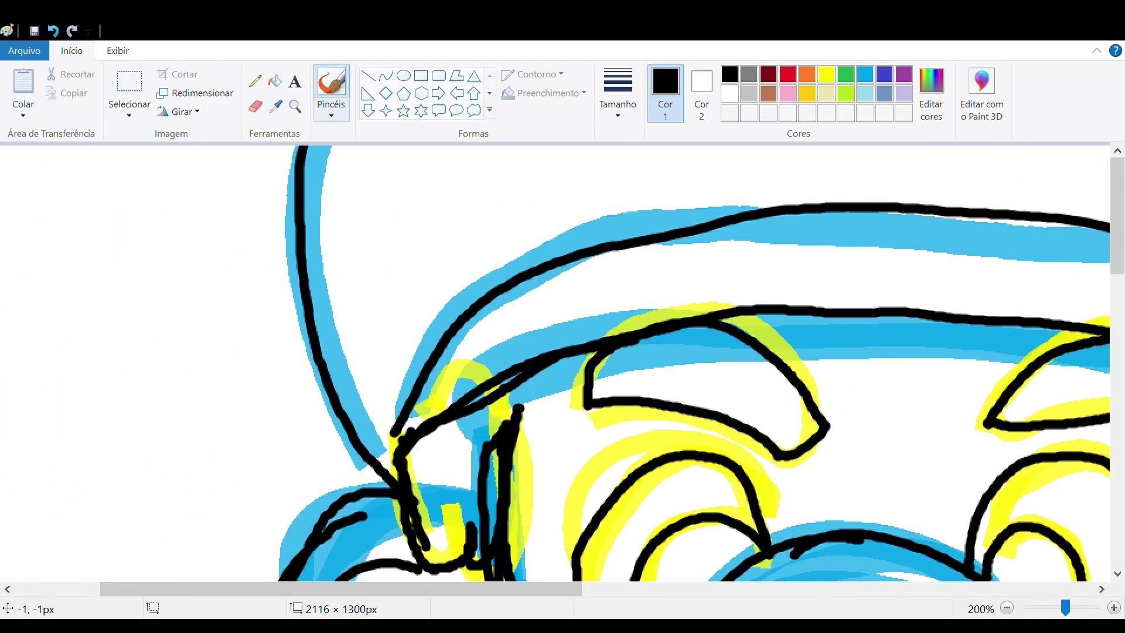
drag(541, 589, 920, 589)
drag(575, 516, 587, 146)
scroll(555, 363, down, 2)
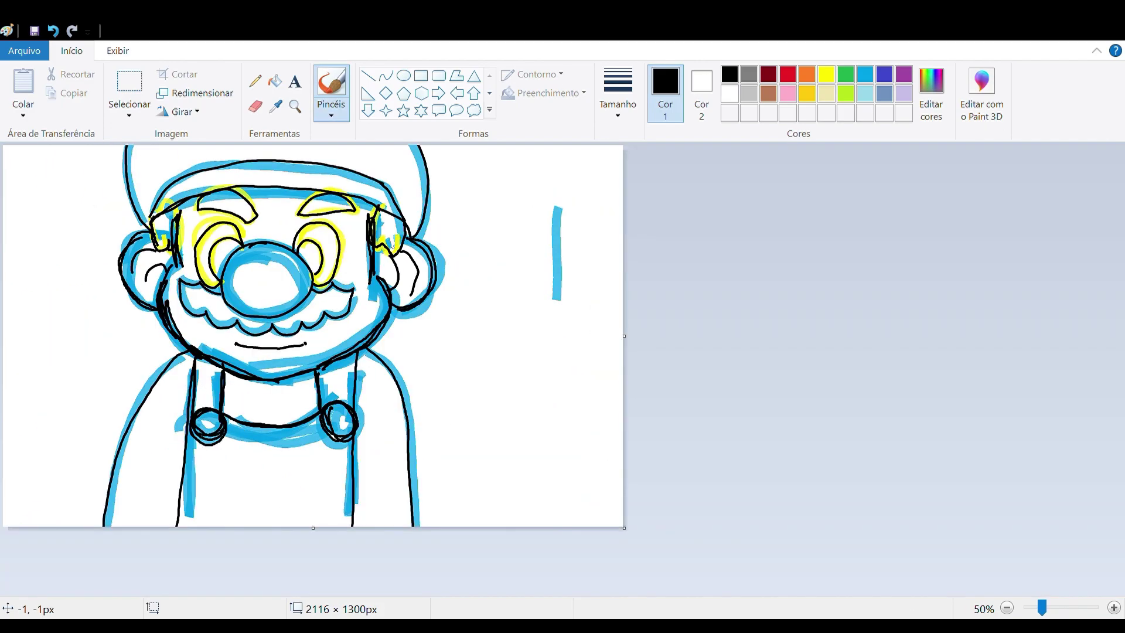
click(255, 106)
drag(556, 211, 557, 253)
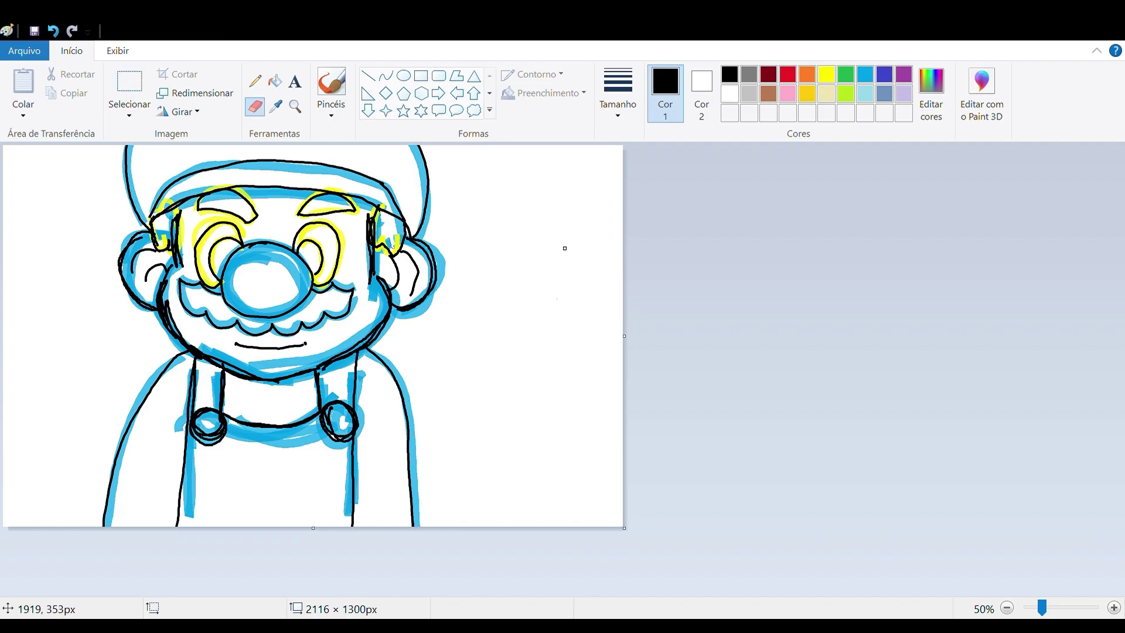
drag(1042, 607, 1061, 608)
click(331, 82)
key(ctrl+z)
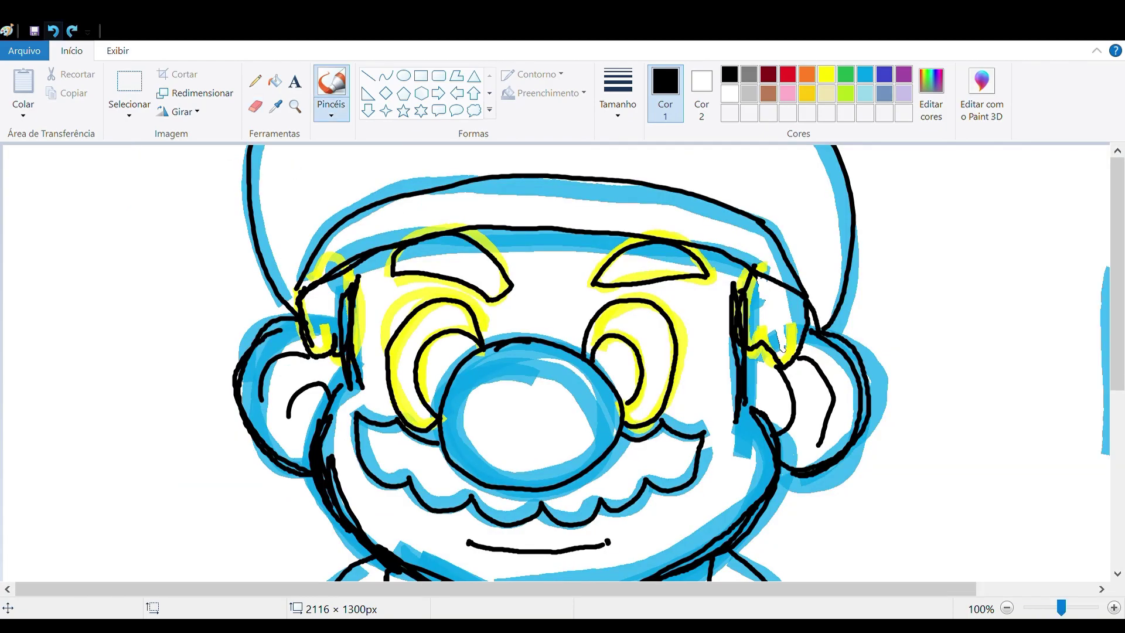
- Paint the nose light beige with the brush and fill the open face area with the same colour
click(827, 93)
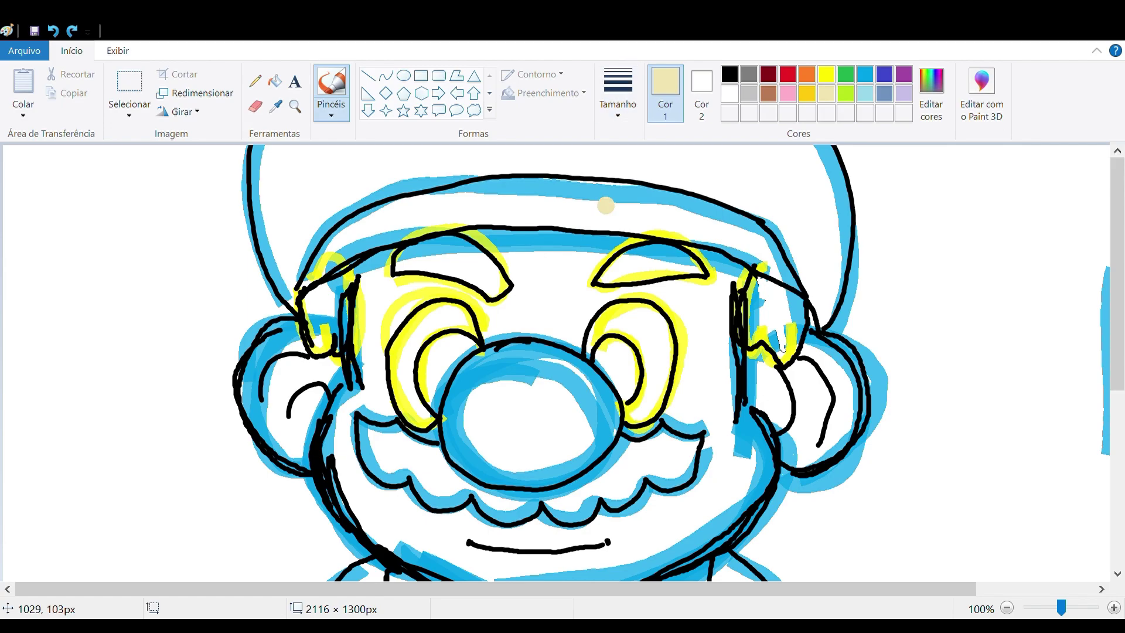
key(ctrl+z)
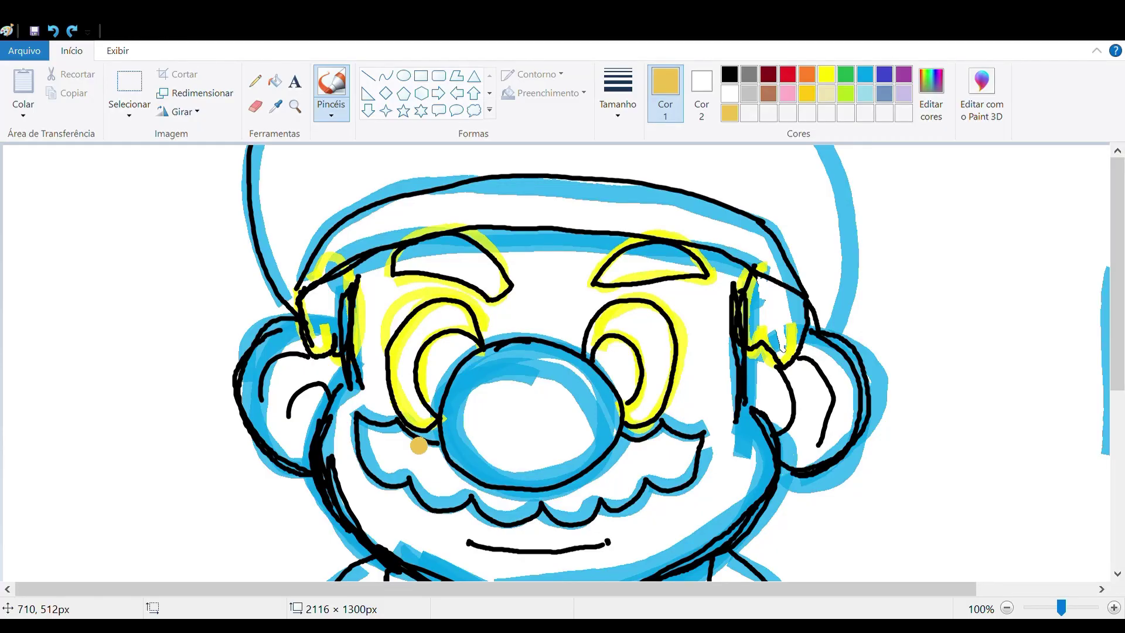
mouse_move(527, 360)
mouse_down()
mouse_move(562, 457)
mouse_move(466, 405)
mouse_move(523, 359)
mouse_move(604, 405)
mouse_move(542, 399)
mouse_move(493, 456)
mouse_up()
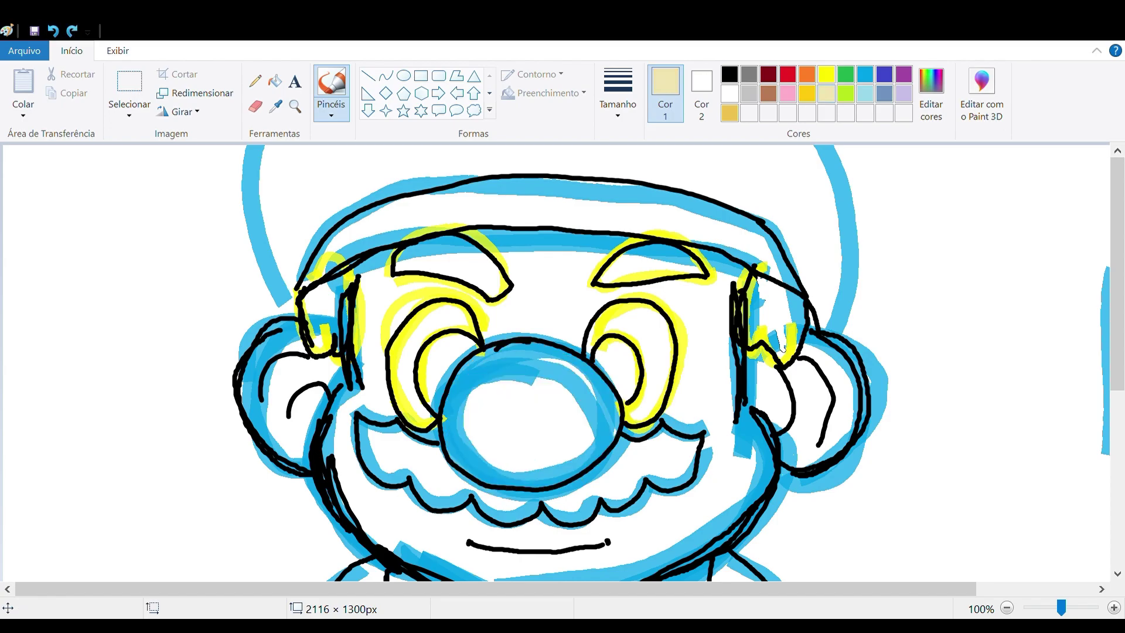
mouse_move(493, 381)
mouse_down()
mouse_move(515, 365)
mouse_move(573, 433)
mouse_move(599, 380)
mouse_move(539, 363)
mouse_move(510, 389)
mouse_up()
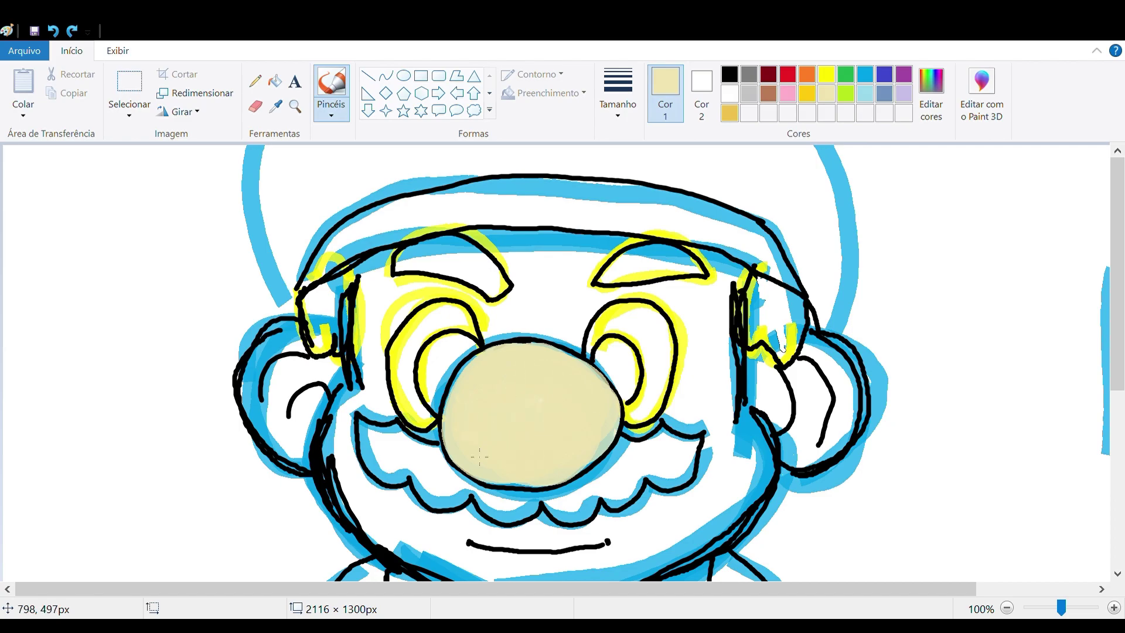
click(275, 81)
click(690, 347)
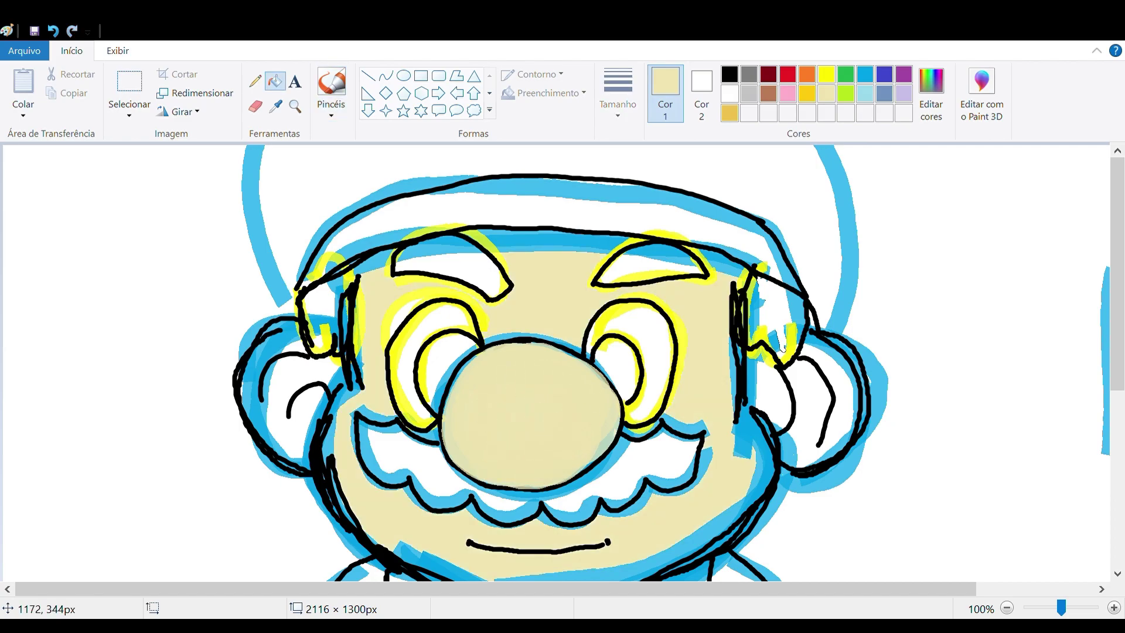
- Brush light beige over the blue sketch lines left along the chin, cheeks, eyes and face sides
click(331, 82)
drag(1116, 273, 1117, 302)
mouse_move(514, 538)
mouse_down()
mouse_move(461, 522)
mouse_move(334, 398)
mouse_move(360, 354)
mouse_move(368, 256)
mouse_move(457, 253)
mouse_move(479, 277)
mouse_move(568, 286)
mouse_up()
drag(609, 250, 675, 301)
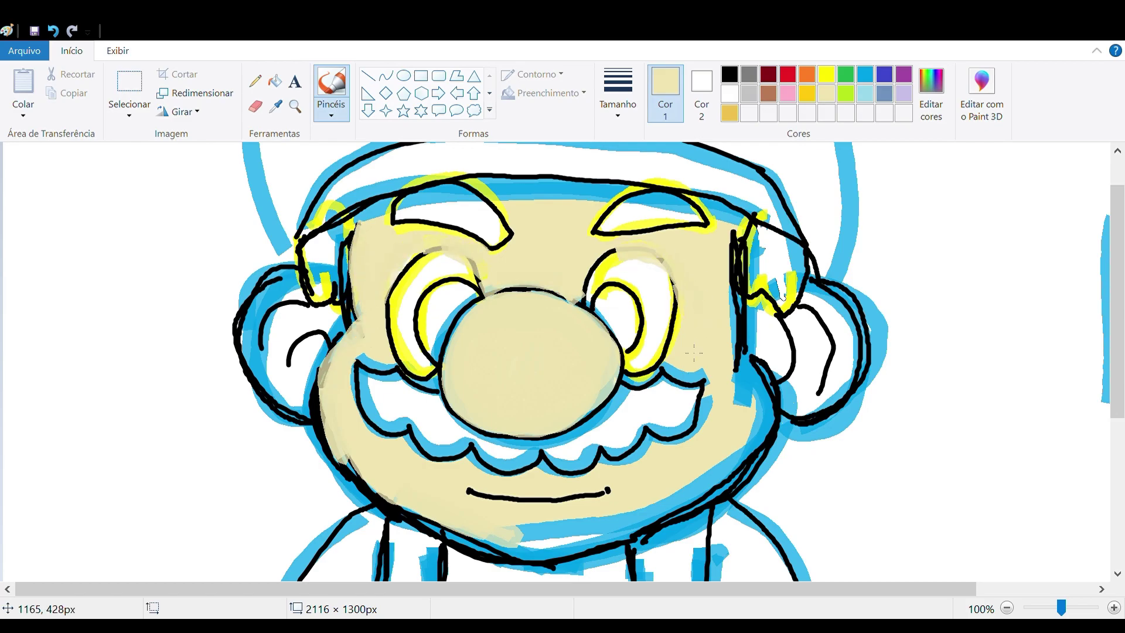
drag(744, 404, 715, 201)
mouse_move(762, 375)
mouse_down()
mouse_move(527, 545)
mouse_move(631, 516)
mouse_move(760, 444)
mouse_up()
- Paint the whole moustache solid black
click(730, 74)
mouse_move(358, 364)
mouse_down()
mouse_move(438, 407)
mouse_move(383, 391)
mouse_move(431, 400)
mouse_move(426, 418)
mouse_move(506, 449)
mouse_move(603, 442)
mouse_move(593, 399)
mouse_move(669, 388)
mouse_move(691, 399)
mouse_move(674, 425)
mouse_move(699, 390)
mouse_move(579, 452)
mouse_move(481, 460)
mouse_move(404, 410)
mouse_up()
mouse_move(621, 410)
mouse_down()
mouse_move(660, 414)
mouse_move(708, 385)
mouse_move(604, 462)
mouse_move(526, 475)
mouse_move(460, 447)
mouse_up()
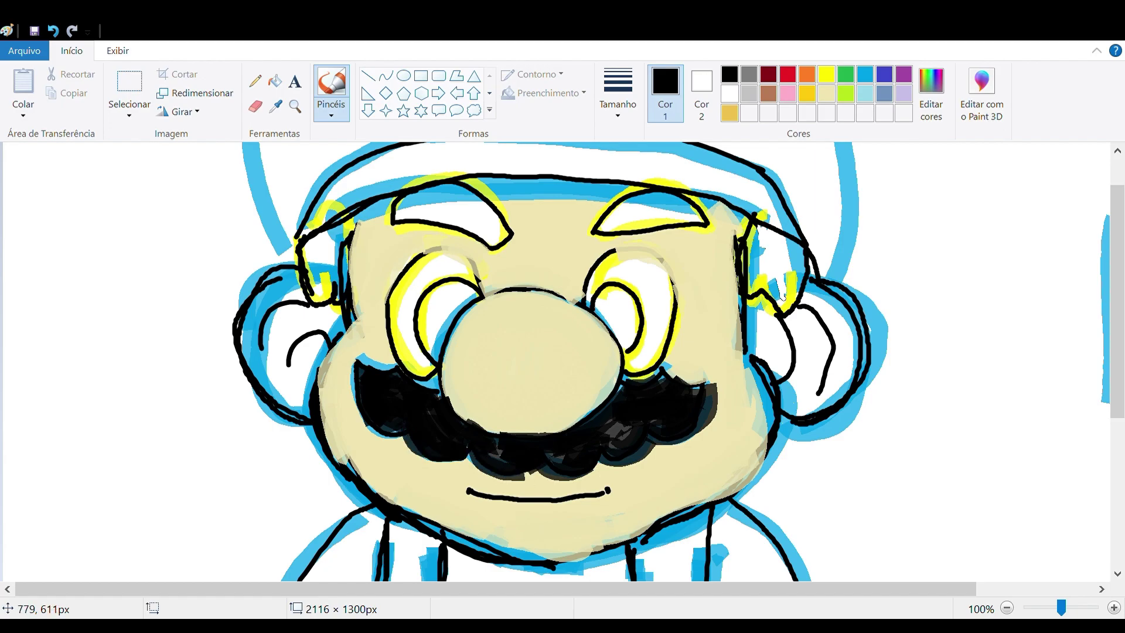
- Paint the whites of both eyes white over the yellow sketch lines, undoing a faulty stroke
click(730, 94)
drag(609, 272, 629, 273)
drag(668, 340, 599, 289)
drag(446, 265, 410, 355)
key(ctrl+z)
mouse_move(410, 281)
mouse_down()
mouse_move(415, 346)
mouse_move(415, 297)
mouse_up()
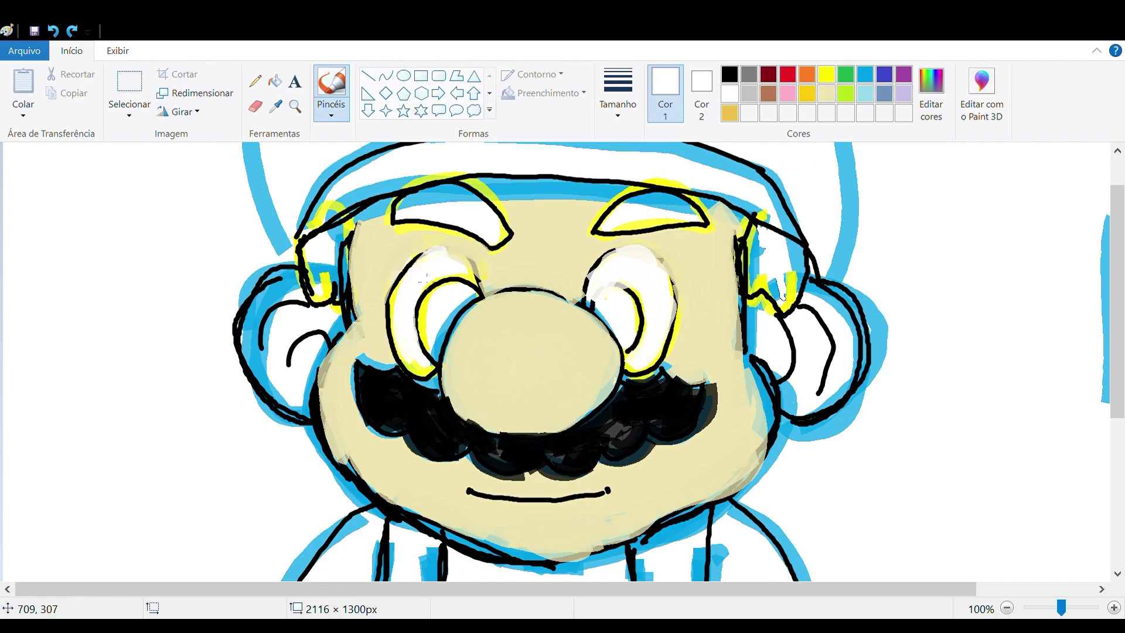
- Shade the upper and outer parts of both eye whites in light grey, undoing and redoing the left eye's shading
click(749, 94)
mouse_move(609, 267)
mouse_down()
mouse_move(659, 255)
mouse_move(671, 316)
mouse_move(667, 299)
mouse_up()
mouse_move(469, 255)
mouse_down()
mouse_move(424, 263)
mouse_move(405, 328)
mouse_up()
drag(410, 311, 410, 372)
click(53, 30)
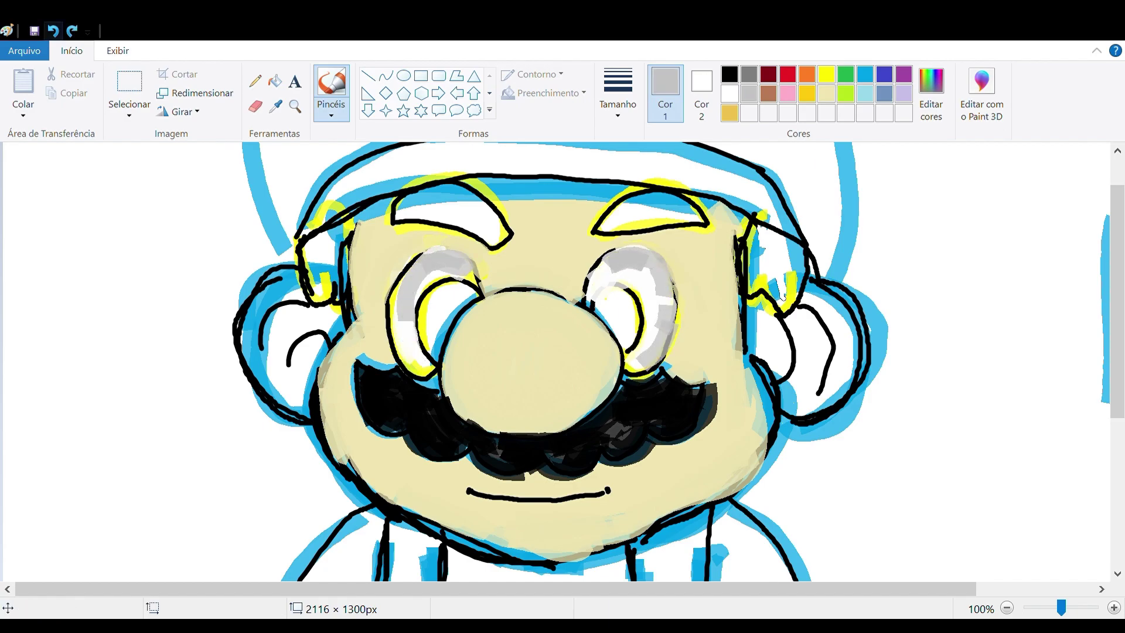
click(53, 31)
mouse_move(425, 252)
mouse_down()
mouse_move(472, 267)
mouse_move(392, 295)
mouse_up()
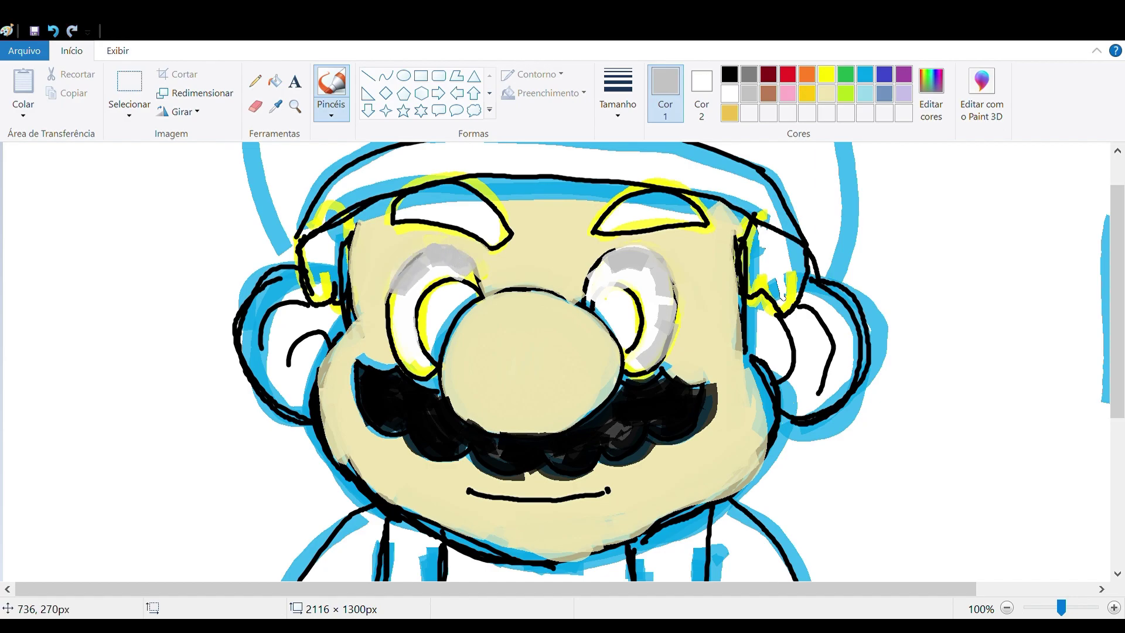
- Paint both irises pale blue and go over their upper and outer parts in turquoise blue
click(865, 93)
drag(609, 293, 639, 322)
mouse_move(471, 288)
mouse_down()
mouse_move(448, 308)
mouse_move(442, 337)
mouse_up()
click(865, 74)
mouse_move(600, 299)
mouse_down()
mouse_move(636, 343)
mouse_move(606, 293)
mouse_up()
mouse_move(466, 288)
mouse_down()
mouse_move(441, 307)
mouse_move(480, 280)
mouse_up()
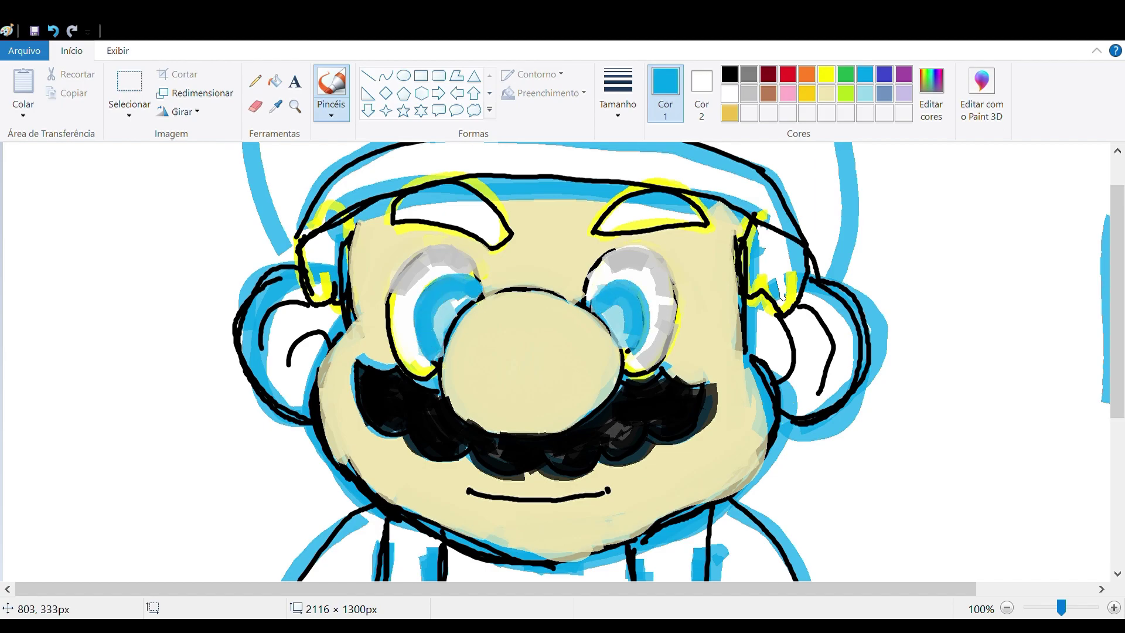
- Add indigo around the centre of both irises and paint black pupils over it
click(884, 74)
drag(610, 307, 619, 340)
mouse_move(446, 328)
mouse_down()
mouse_move(457, 302)
mouse_move(437, 313)
mouse_up()
drag(619, 320, 619, 316)
click(729, 74)
drag(452, 302, 454, 324)
- Add small white highlights beside both pupils, undoing misplaced strokes, and switch the drawing colour back to black
click(702, 93)
drag(622, 308, 626, 292)
key(ctrl+z)
click(665, 94)
click(730, 93)
click(437, 298)
click(53, 30)
drag(460, 296, 450, 312)
click(729, 73)
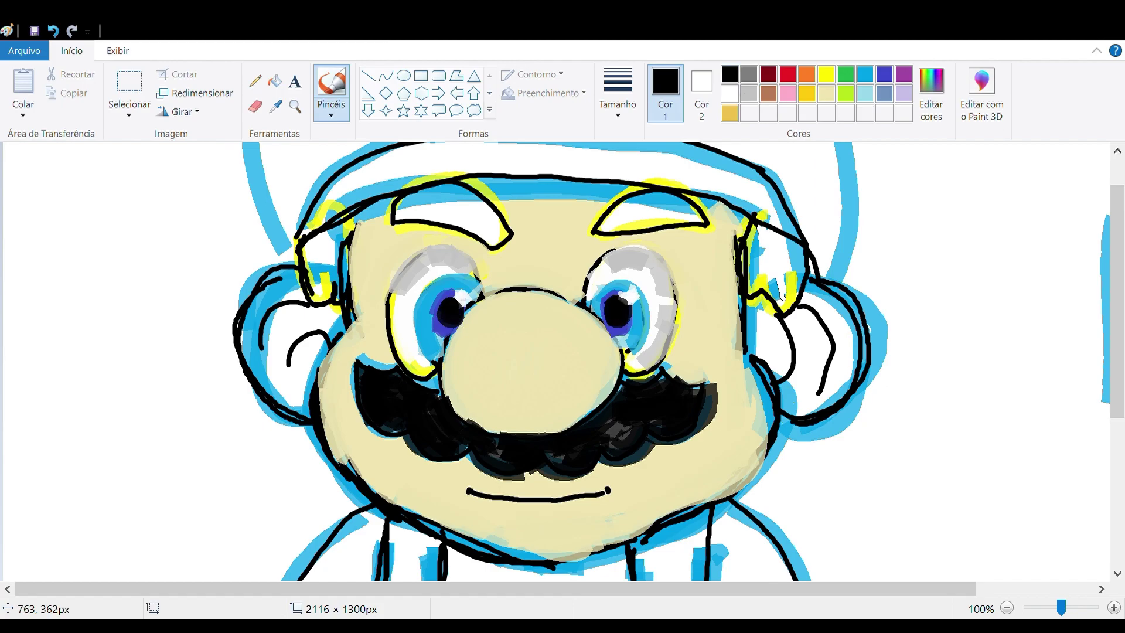
- Shade the nose's underside with a mustard custom colour based on its beige and add a white highlight near its top
click(275, 106)
click(561, 373)
click(931, 94)
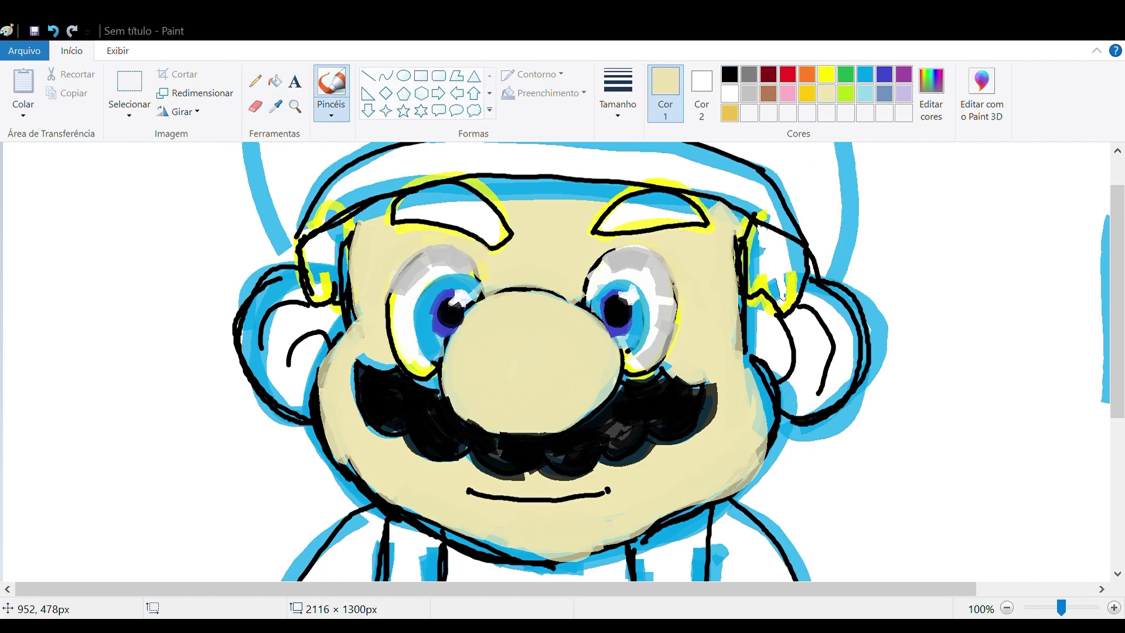
click(413, 450)
mouse_move(472, 419)
mouse_down()
mouse_move(599, 383)
mouse_move(502, 435)
mouse_move(619, 388)
mouse_up()
drag(449, 393, 460, 406)
click(730, 94)
drag(493, 317, 488, 338)
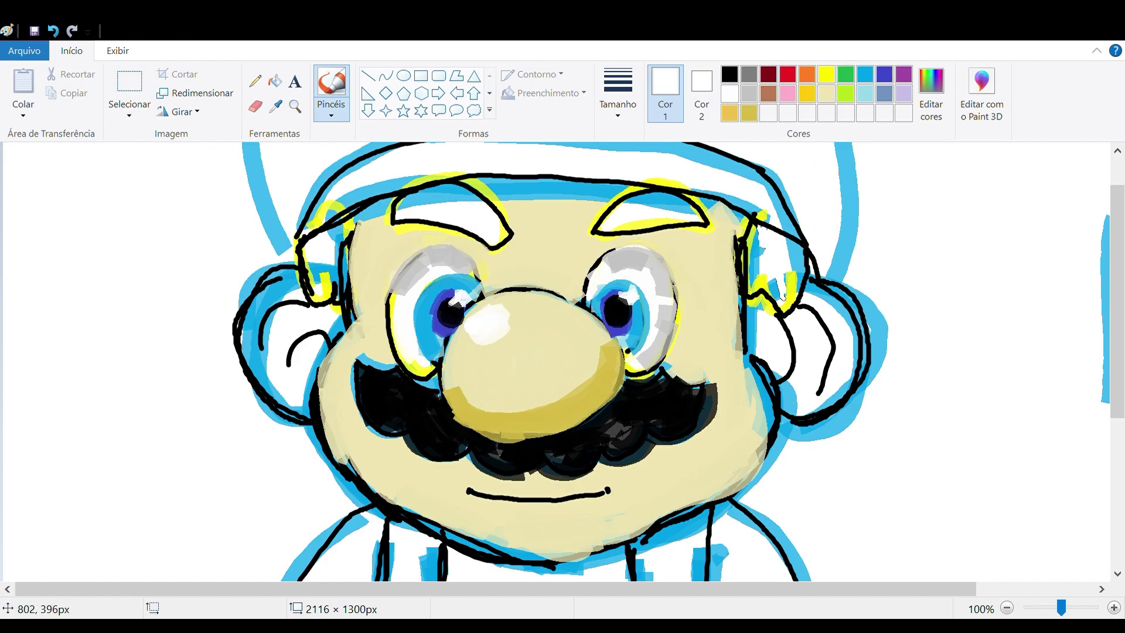
- Shade the chin, the right side of the face and the forehead around the eyebrows in the custom gold colour
click(730, 113)
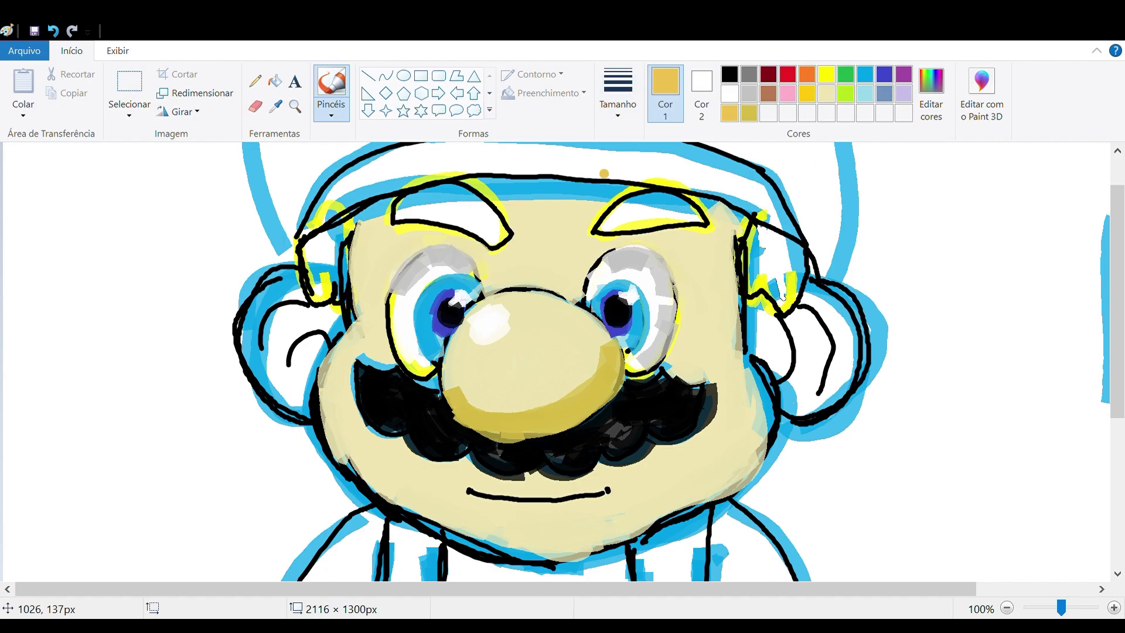
mouse_move(516, 522)
mouse_down()
mouse_move(555, 517)
mouse_move(644, 548)
mouse_move(757, 432)
mouse_move(761, 413)
mouse_move(638, 538)
mouse_move(546, 562)
mouse_move(753, 455)
mouse_up()
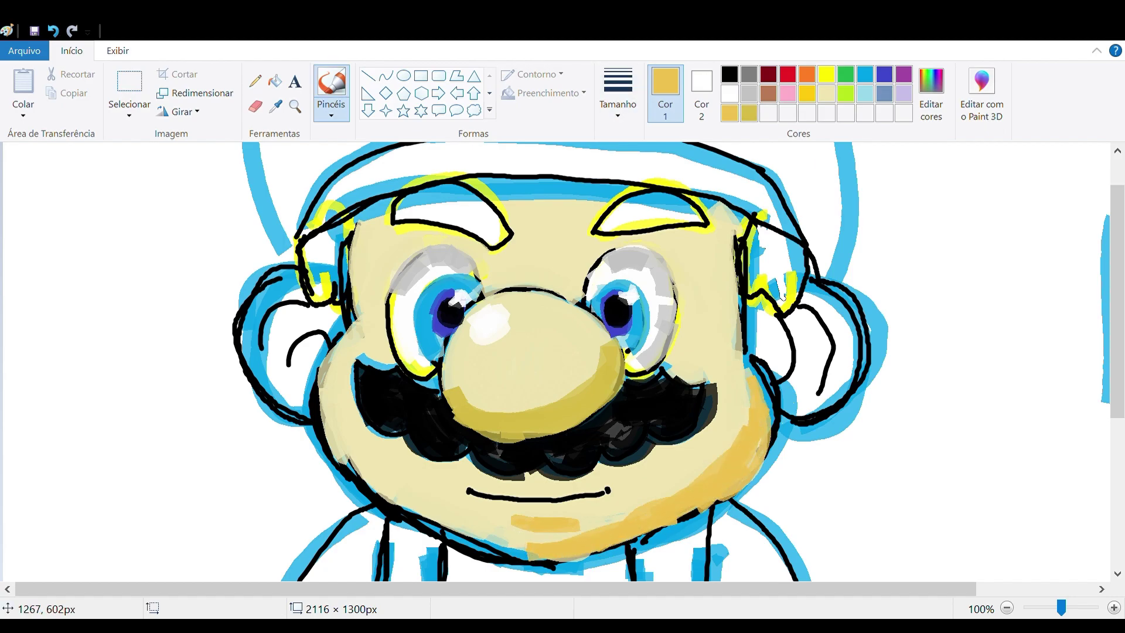
mouse_move(706, 196)
mouse_down()
mouse_move(722, 206)
mouse_move(744, 381)
mouse_up()
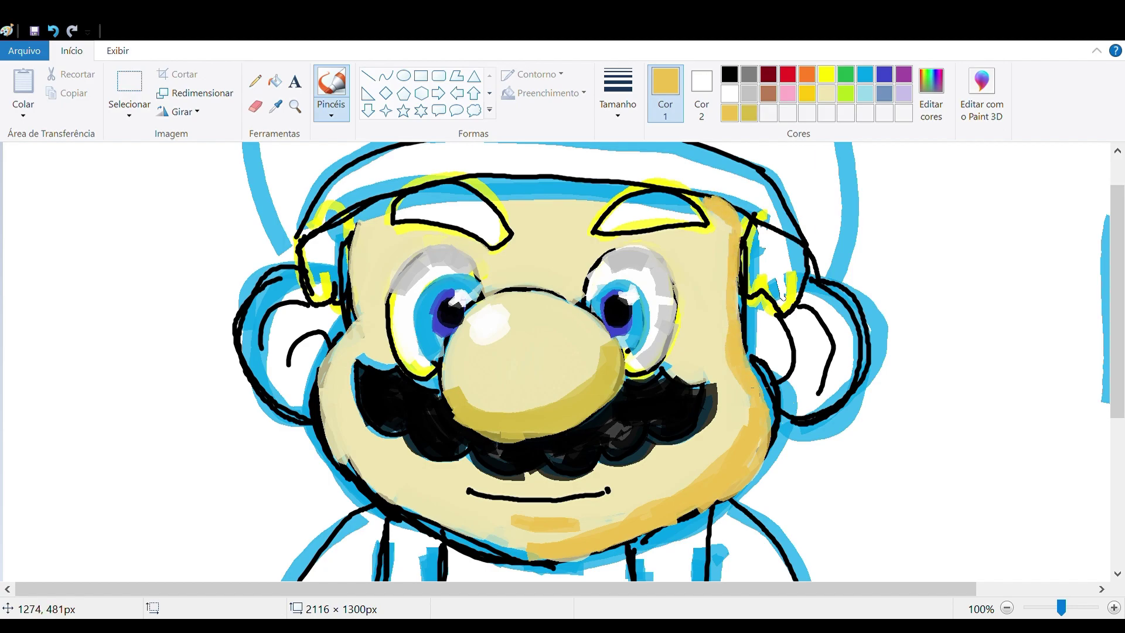
mouse_move(351, 241)
mouse_down()
mouse_move(413, 232)
mouse_move(477, 248)
mouse_move(706, 249)
mouse_move(672, 247)
mouse_up()
mouse_move(474, 176)
mouse_down()
mouse_move(626, 189)
mouse_move(599, 236)
mouse_up()
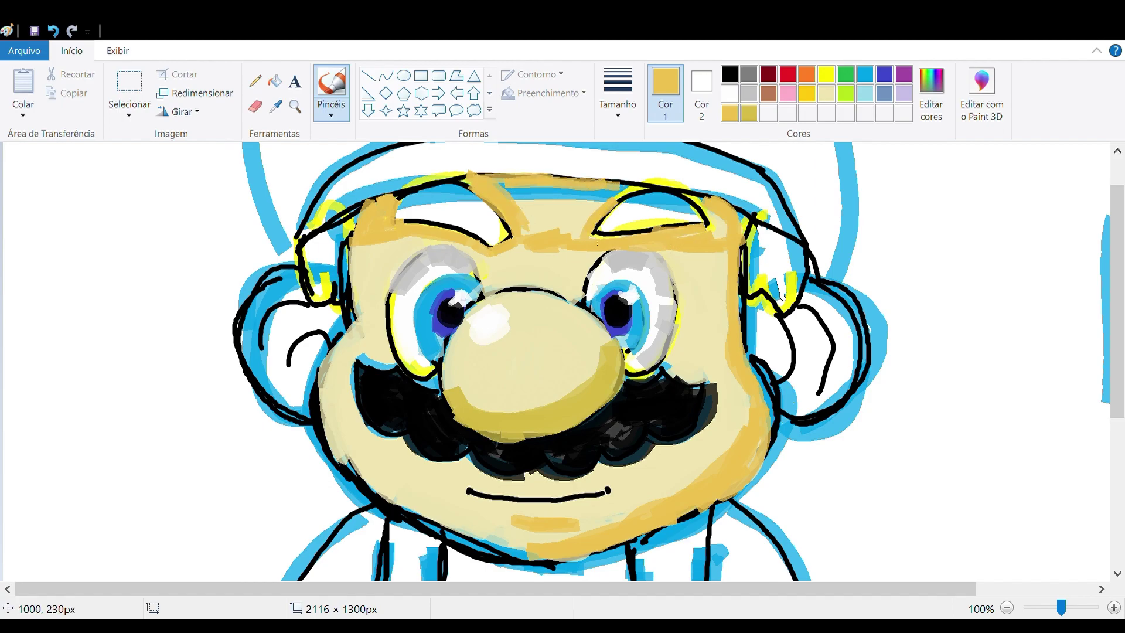
mouse_move(524, 231)
mouse_down()
mouse_move(537, 194)
mouse_move(604, 206)
mouse_move(569, 214)
mouse_up()
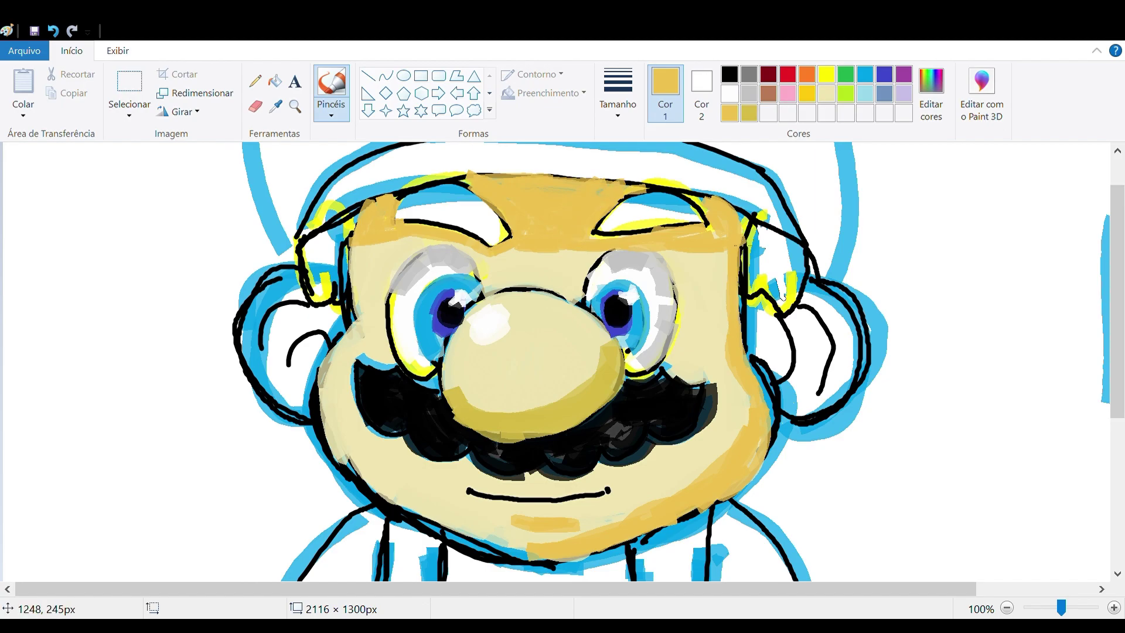
- Paint both eyebrows solid black
click(730, 74)
mouse_move(604, 227)
mouse_down()
mouse_move(645, 199)
mouse_move(694, 211)
mouse_move(609, 218)
mouse_move(666, 232)
mouse_move(671, 222)
mouse_move(637, 229)
mouse_up()
mouse_move(496, 239)
mouse_down()
mouse_move(431, 186)
mouse_move(462, 182)
mouse_move(425, 197)
mouse_move(479, 232)
mouse_move(493, 221)
mouse_up()
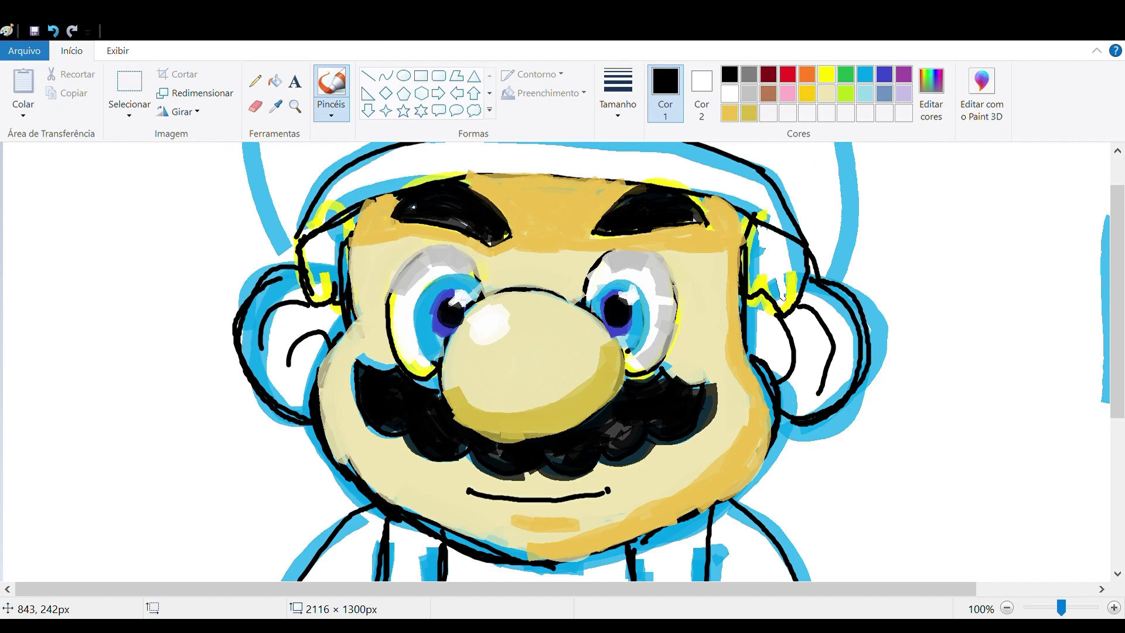
- Sample the face's light beige and paint both ears with it, covering their inner black lines
click(275, 106)
click(706, 350)
mouse_move(261, 343)
mouse_down()
mouse_move(304, 278)
mouse_move(310, 421)
mouse_move(307, 356)
mouse_move(272, 292)
mouse_move(293, 375)
mouse_move(335, 325)
mouse_up()
mouse_move(834, 320)
mouse_down()
mouse_move(818, 284)
mouse_move(762, 357)
mouse_move(843, 404)
mouse_move(849, 293)
mouse_up()
mouse_move(782, 296)
mouse_down()
mouse_move(778, 363)
mouse_move(800, 413)
mouse_move(826, 304)
mouse_move(779, 351)
mouse_move(820, 375)
mouse_move(846, 336)
mouse_up()
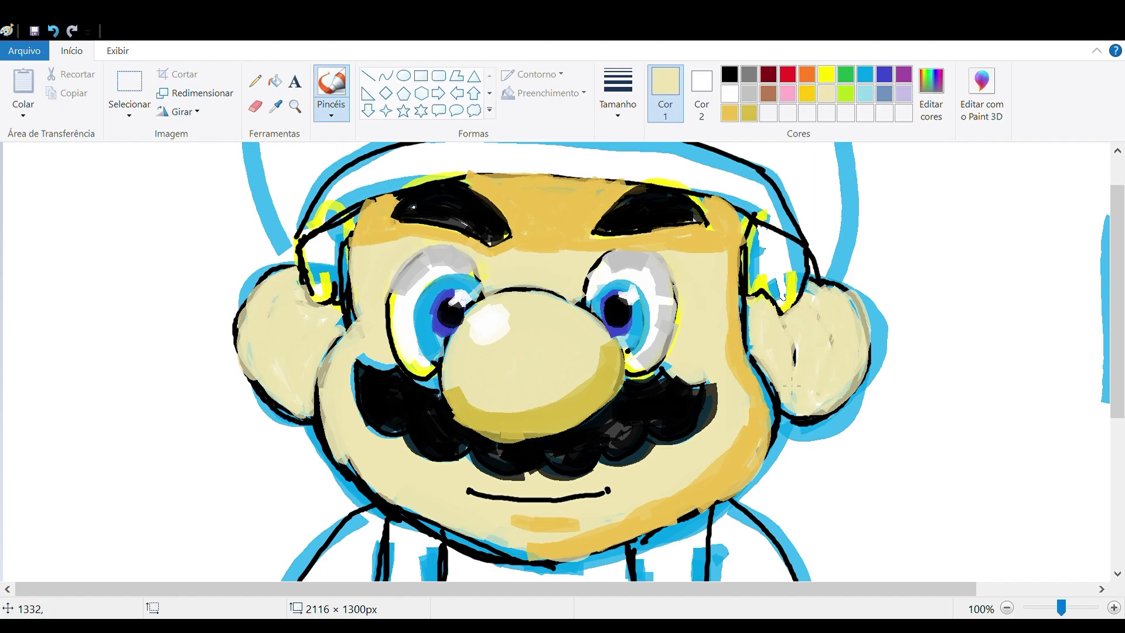
drag(826, 276, 840, 299)
- Sample the gold face shading and paint curved inner folds in both ears with it
click(275, 106)
click(736, 458)
mouse_move(781, 381)
mouse_down()
mouse_move(776, 328)
mouse_move(818, 356)
mouse_up()
drag(832, 296, 827, 365)
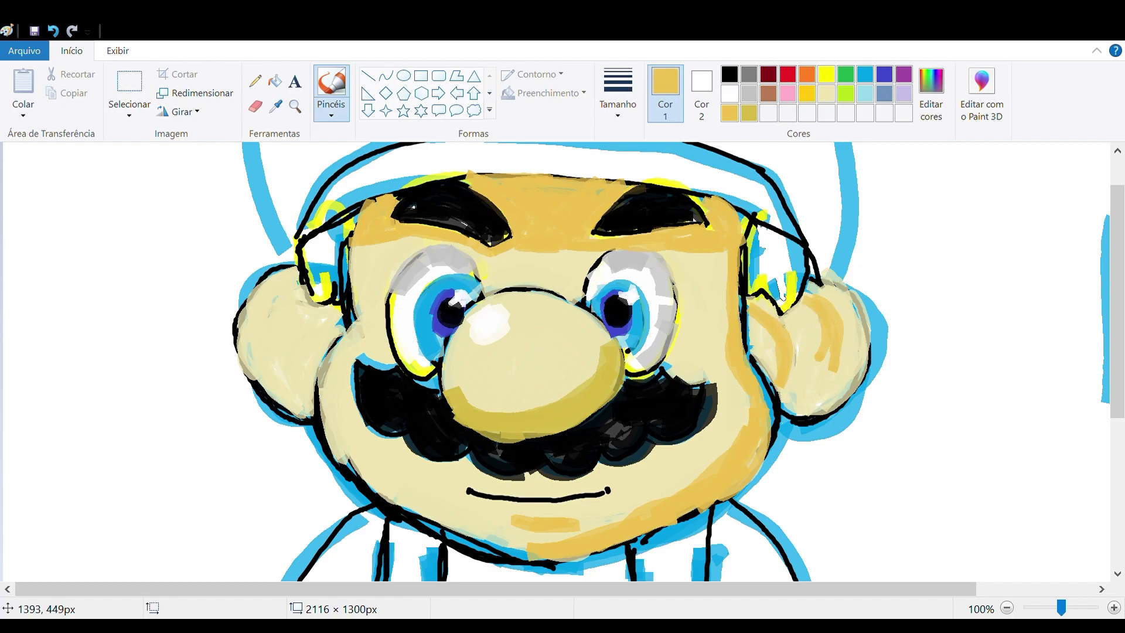
mouse_move(258, 351)
mouse_down()
mouse_move(299, 302)
mouse_move(308, 370)
mouse_up()
drag(314, 334, 330, 333)
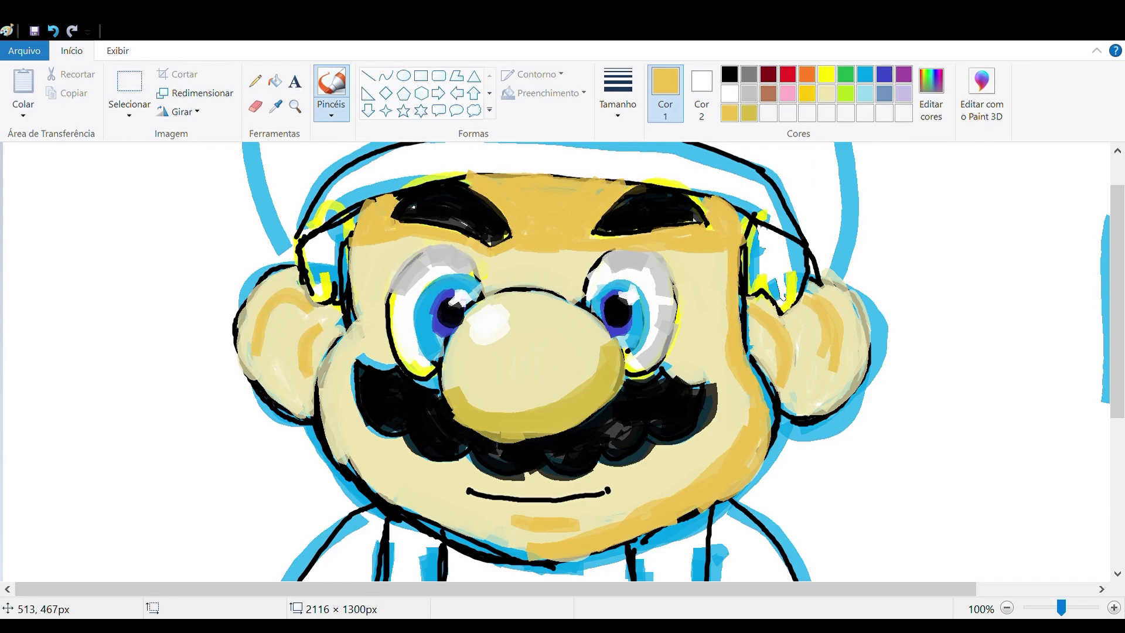
- Fill the cap's brim with a dark red custom colour and brush the same red over its edges
click(787, 74)
click(930, 93)
click(417, 455)
click(295, 80)
scroll(578, 150, up, 2)
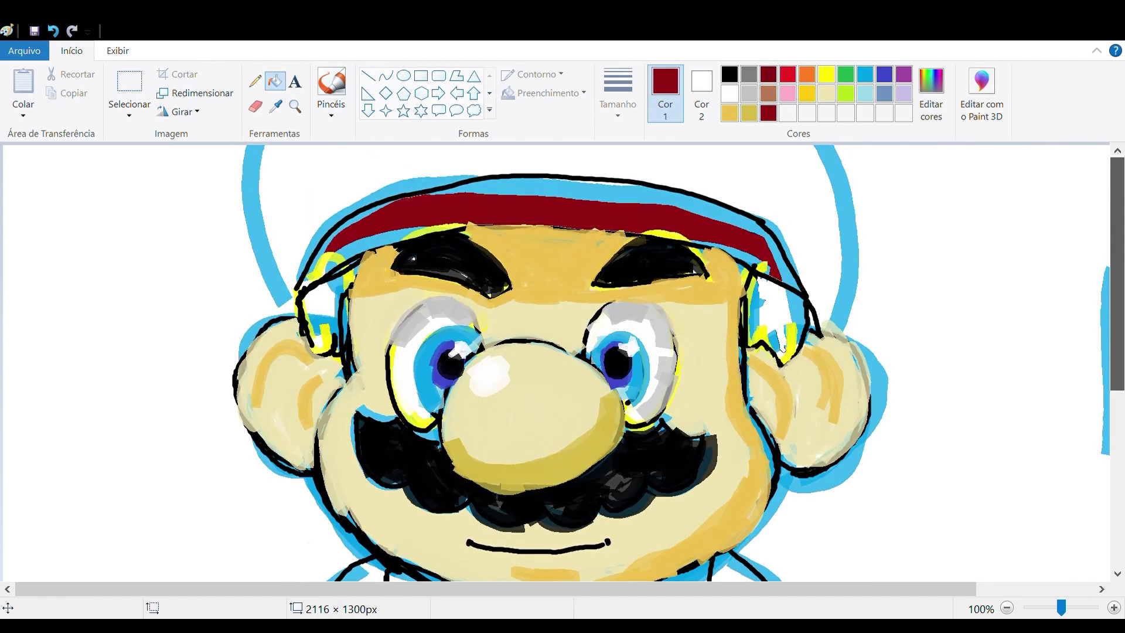
click(331, 94)
mouse_move(304, 275)
mouse_down()
mouse_move(363, 245)
mouse_move(668, 221)
mouse_move(783, 269)
mouse_move(332, 259)
mouse_move(343, 221)
mouse_move(639, 168)
mouse_move(761, 252)
mouse_move(334, 242)
mouse_move(365, 236)
mouse_move(420, 181)
mouse_move(305, 283)
mouse_up()
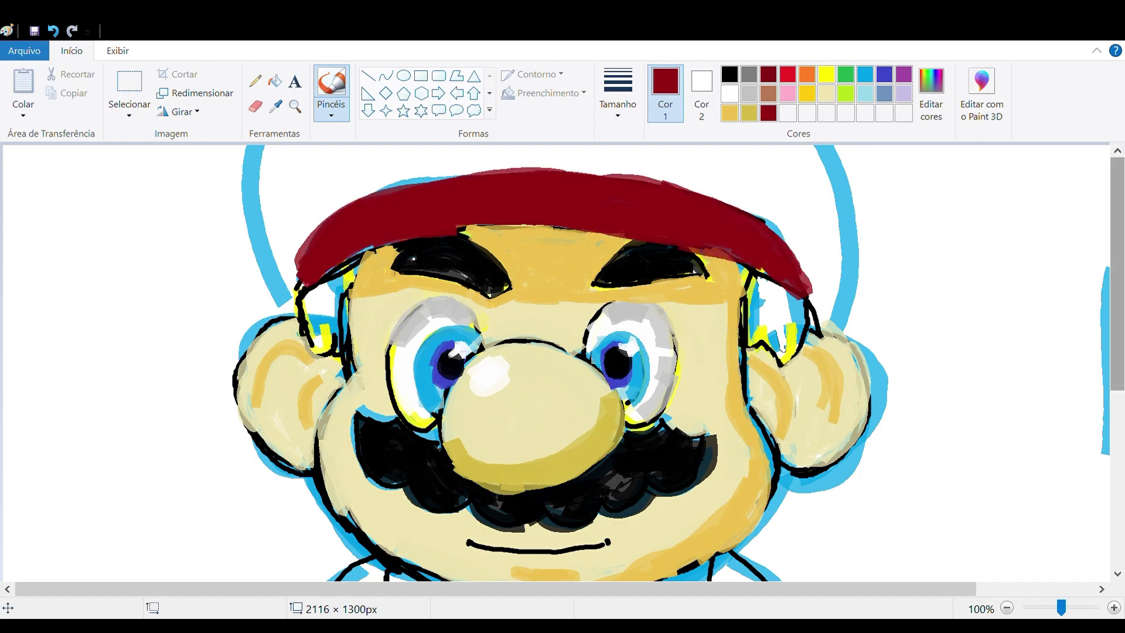
- Outline the cap's dome in red, fill it with the same red, and brush over its edges and the border above the brim
click(788, 75)
mouse_move(258, 149)
mouse_down()
mouse_move(269, 250)
mouse_move(290, 316)
mouse_up()
mouse_move(853, 149)
mouse_down()
mouse_move(838, 293)
mouse_move(850, 149)
mouse_move(856, 235)
mouse_up()
click(275, 80)
click(344, 156)
click(331, 82)
mouse_move(838, 157)
mouse_down()
mouse_move(841, 261)
mouse_move(809, 249)
mouse_up()
mouse_move(423, 183)
mouse_down()
mouse_move(381, 197)
mouse_move(737, 206)
mouse_up()
drag(293, 260, 297, 287)
drag(428, 186, 739, 205)
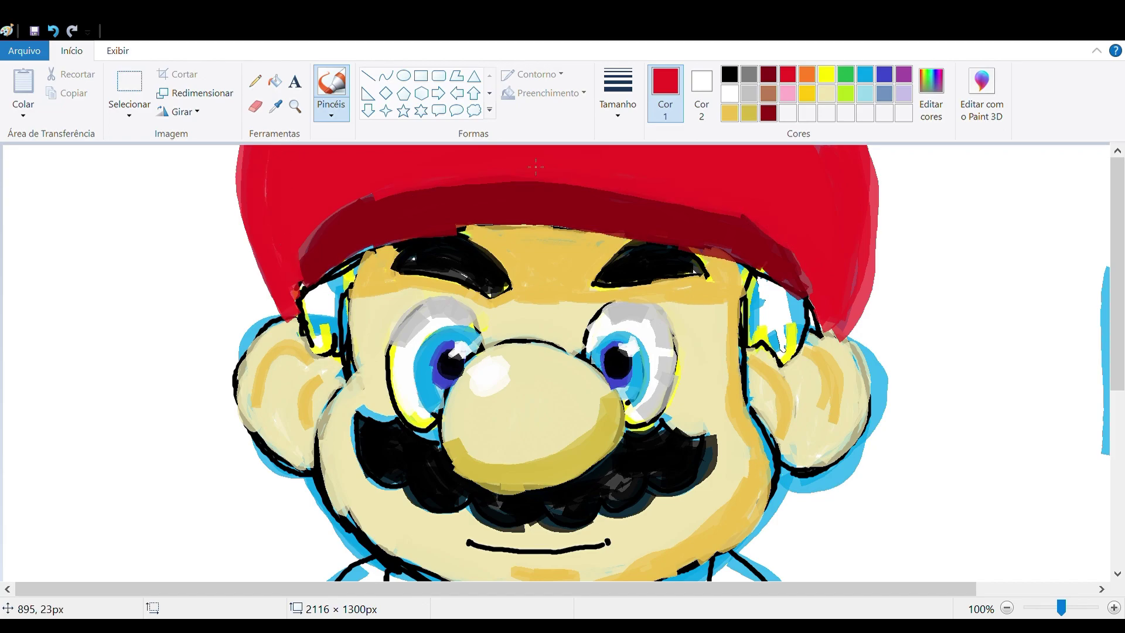
- Touch up the brim's upper edge in dark red and trace a black outline along its curve
click(768, 74)
drag(361, 202, 670, 196)
click(729, 74)
mouse_move(296, 286)
mouse_down()
mouse_move(346, 208)
mouse_move(743, 216)
mouse_move(817, 296)
mouse_up()
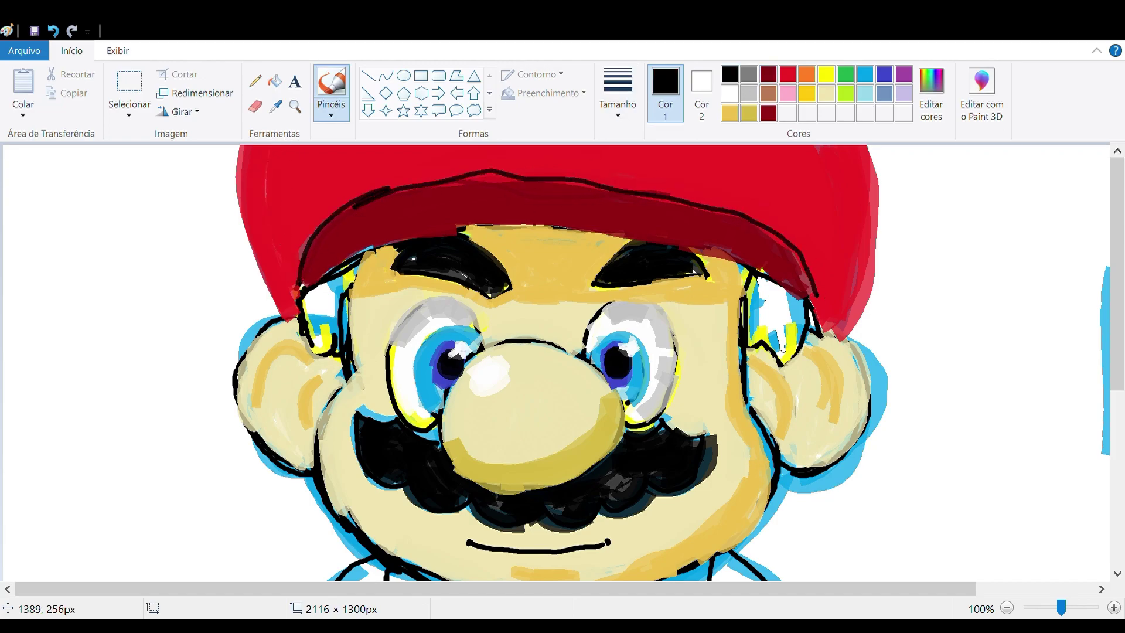
- Paint both sideburns brown in the gaps between the cap, face and ears
click(768, 93)
mouse_move(305, 295)
mouse_down()
mouse_move(341, 334)
mouse_move(375, 256)
mouse_move(334, 308)
mouse_move(308, 310)
mouse_move(349, 298)
mouse_move(324, 339)
mouse_move(373, 286)
mouse_move(366, 274)
mouse_up()
mouse_move(744, 328)
mouse_down()
mouse_move(805, 309)
mouse_move(779, 327)
mouse_move(783, 310)
mouse_move(804, 313)
mouse_move(790, 328)
mouse_up()
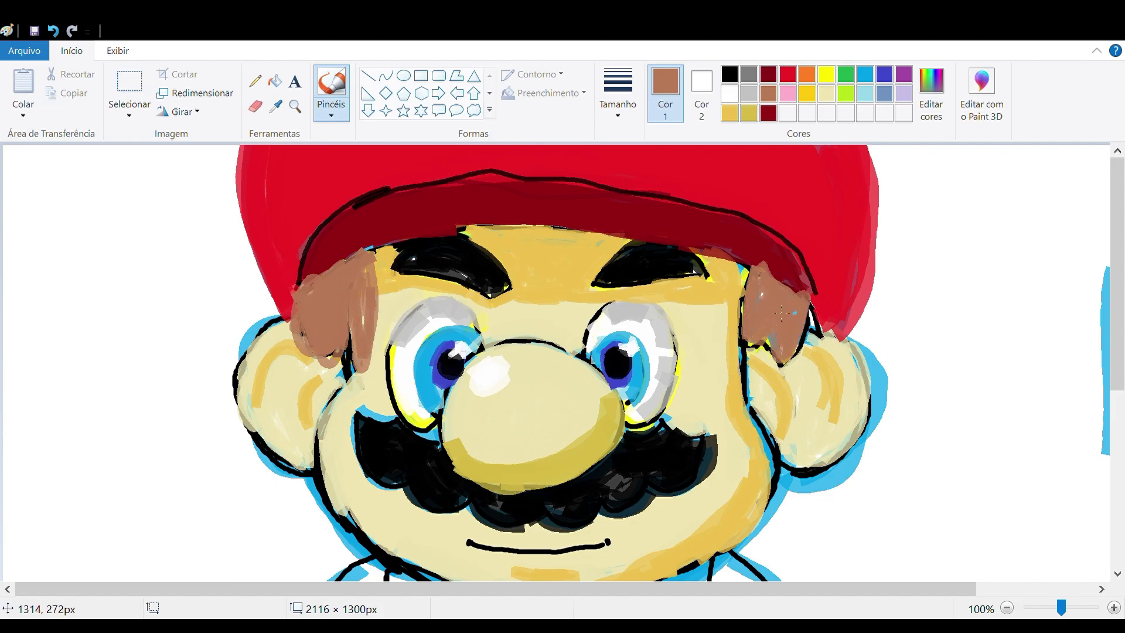
- Trim the left sideburn by repainting the face edge with the sampled gold forehead shading and light beige skin colour
click(275, 106)
click(548, 260)
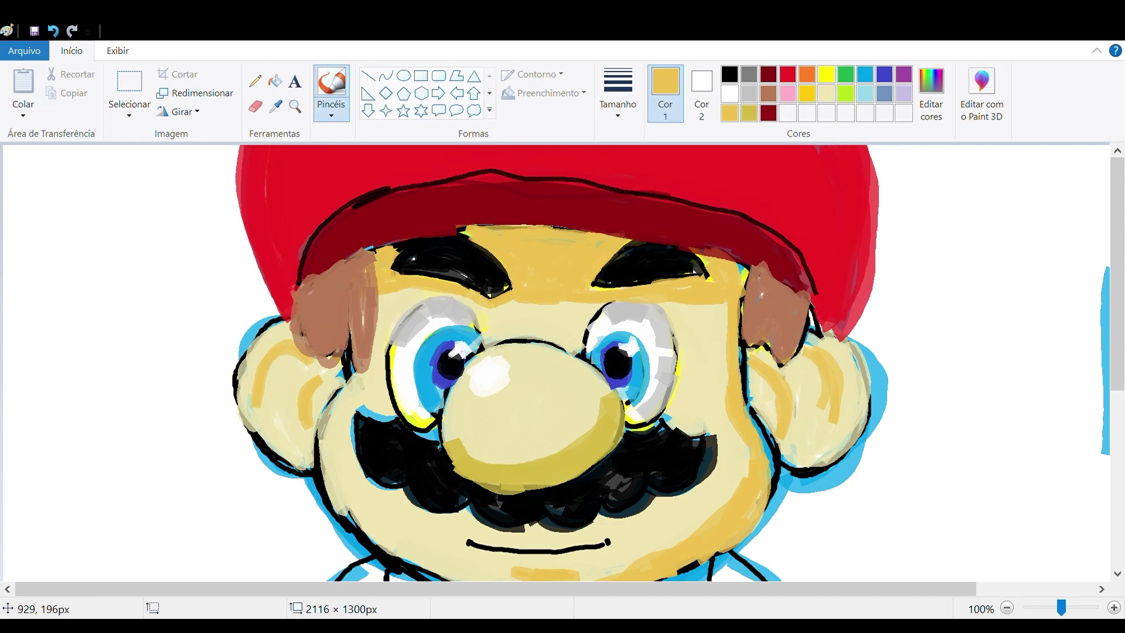
drag(370, 265, 352, 281)
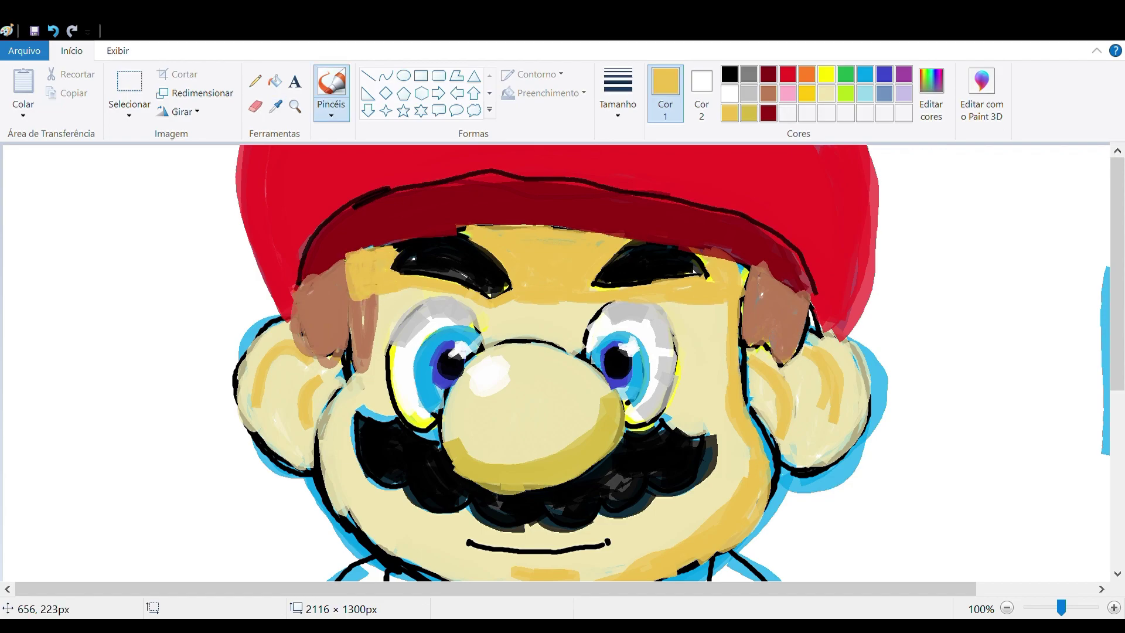
click(274, 106)
click(381, 385)
drag(361, 371, 376, 312)
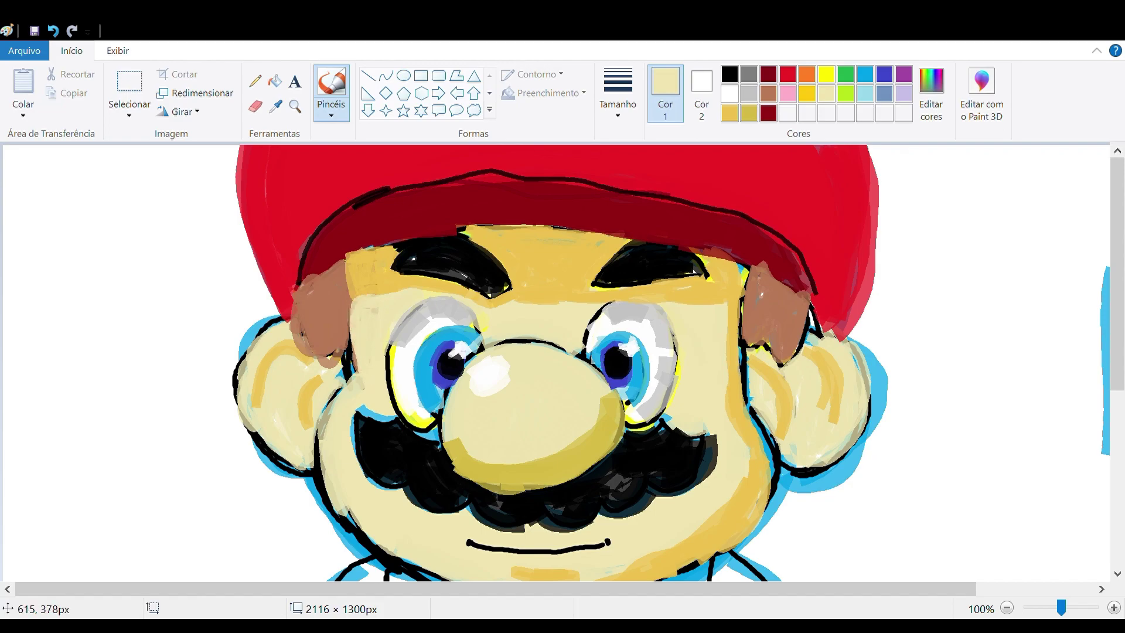
- Paint both overall buttons solid yellow
scroll(378, 384, down, 5)
click(826, 75)
mouse_move(657, 420)
mouse_down()
mouse_move(683, 413)
mouse_move(671, 478)
mouse_move(690, 471)
mouse_move(680, 430)
mouse_move(659, 446)
mouse_up()
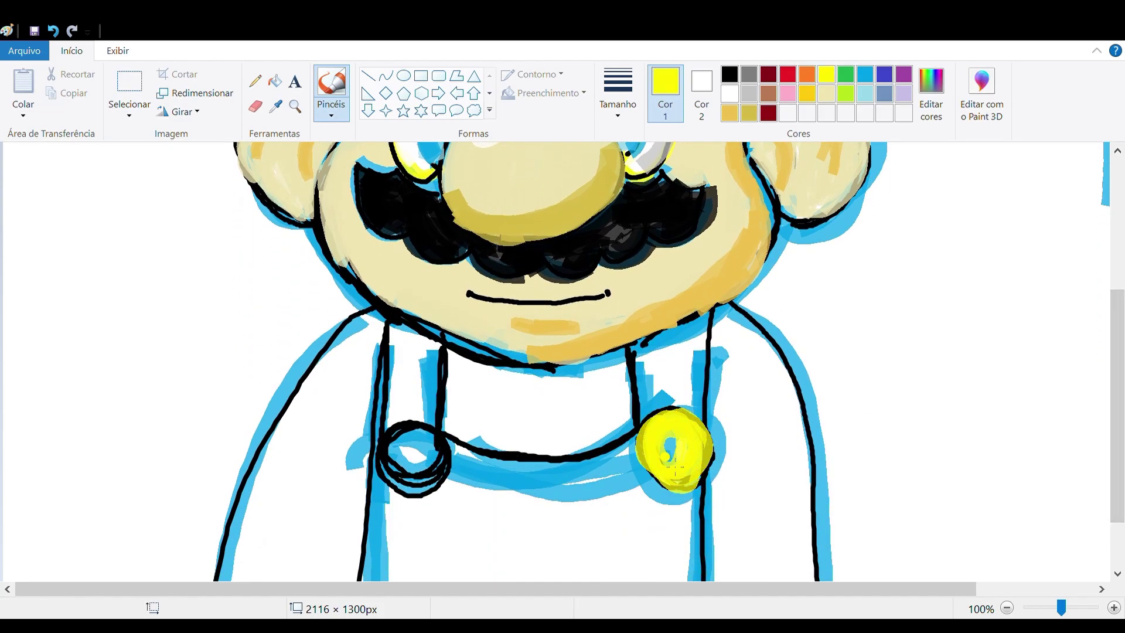
mouse_move(410, 419)
mouse_down()
mouse_move(385, 459)
mouse_move(428, 478)
mouse_move(412, 428)
mouse_move(413, 465)
mouse_up()
- Fill both overall straps and the bib with indigo
click(884, 74)
click(865, 75)
click(884, 75)
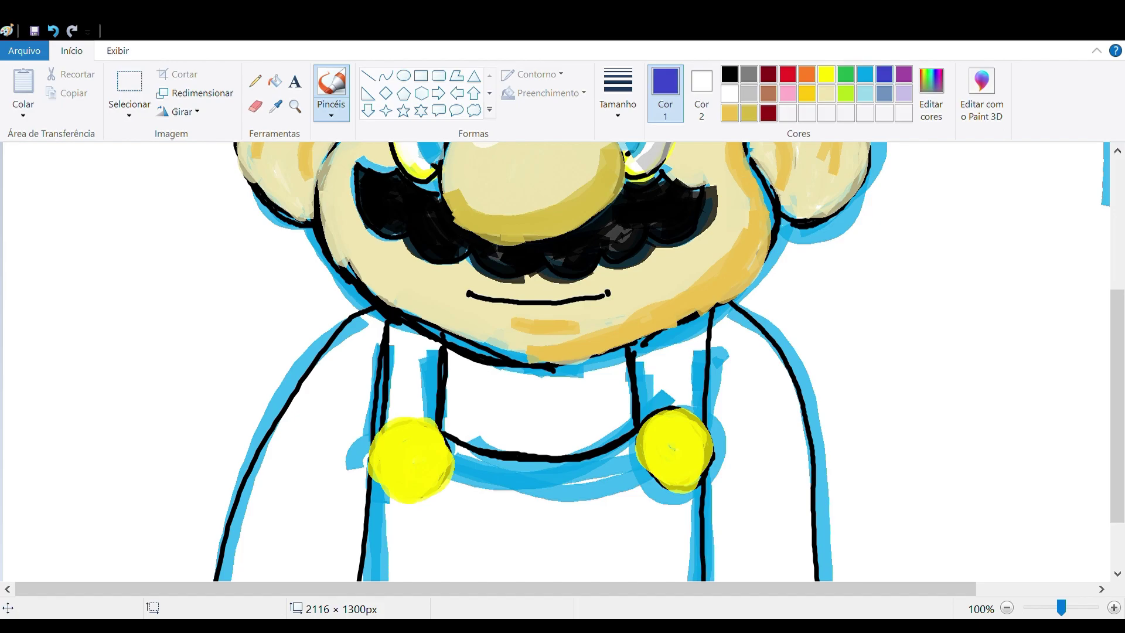
click(274, 80)
click(410, 375)
click(673, 367)
click(623, 551)
- Brush indigo over the remaining light blue sketch lines along the edges of the straps and bib
click(331, 87)
mouse_move(431, 354)
mouse_down()
mouse_move(426, 412)
mouse_move(392, 324)
mouse_up()
mouse_move(446, 466)
mouse_down()
mouse_move(586, 492)
mouse_move(637, 454)
mouse_up()
scroll(478, 479, down, 3)
mouse_move(381, 460)
mouse_down()
mouse_move(389, 539)
mouse_move(398, 449)
mouse_up()
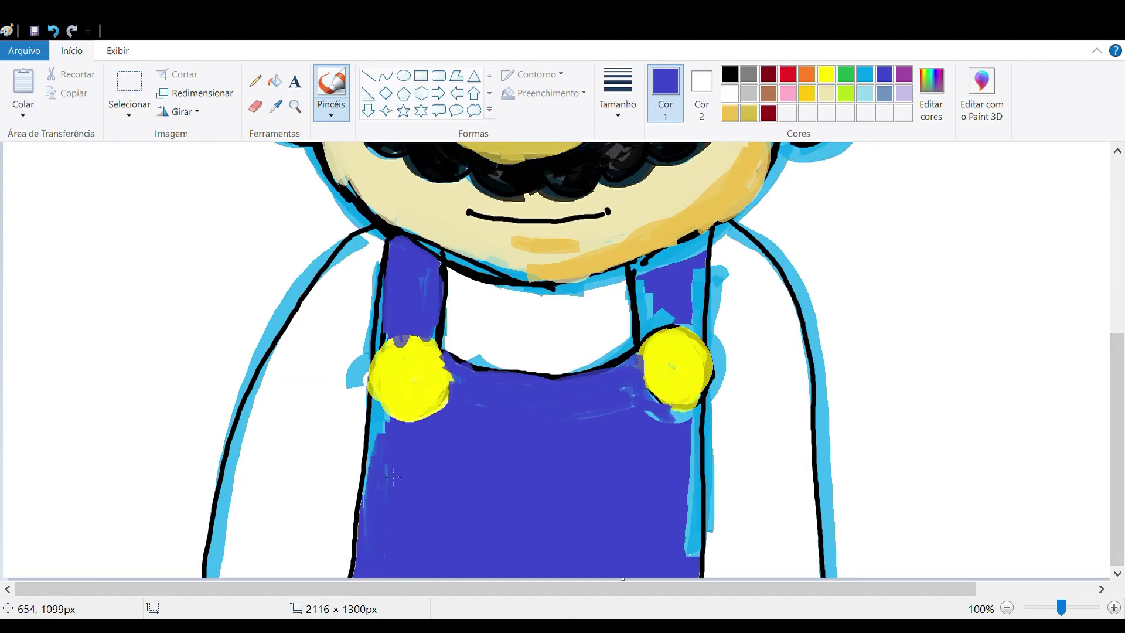
drag(691, 446, 697, 573)
mouse_move(641, 252)
mouse_down()
mouse_move(654, 247)
mouse_move(714, 349)
mouse_up()
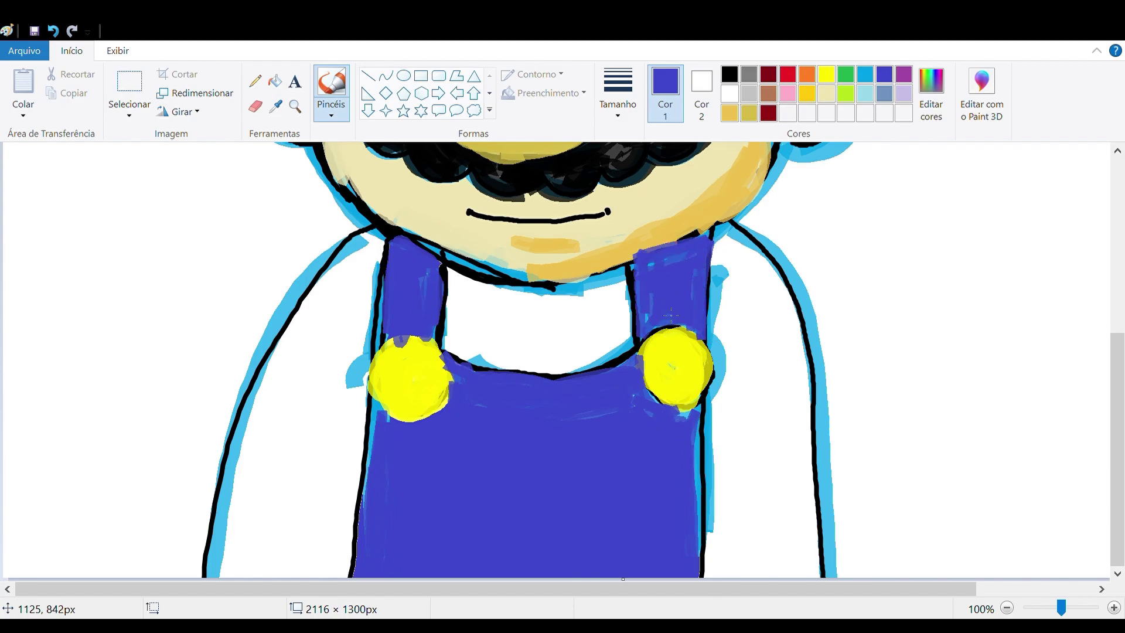
- Mix a darker blue custom colour and paint chin shadows across the upper parts of both straps
click(930, 94)
click(402, 452)
drag(427, 275, 399, 245)
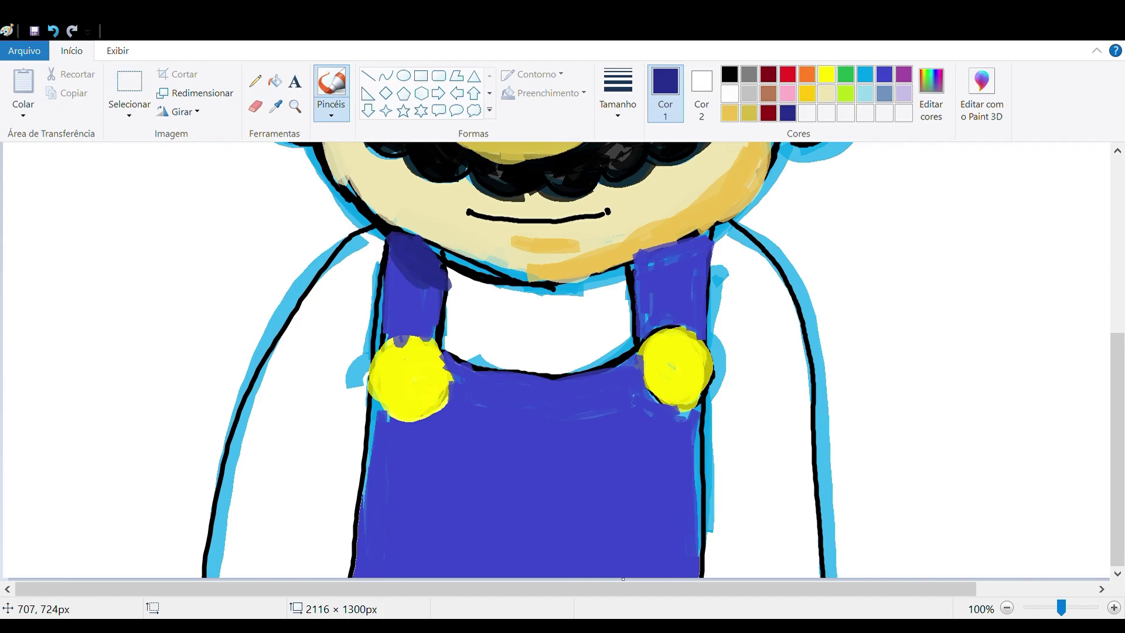
mouse_move(689, 326)
mouse_down()
mouse_move(634, 311)
mouse_move(640, 259)
mouse_move(707, 243)
mouse_up()
click(53, 31)
mouse_move(642, 285)
mouse_down()
mouse_move(703, 306)
mouse_move(703, 255)
mouse_up()
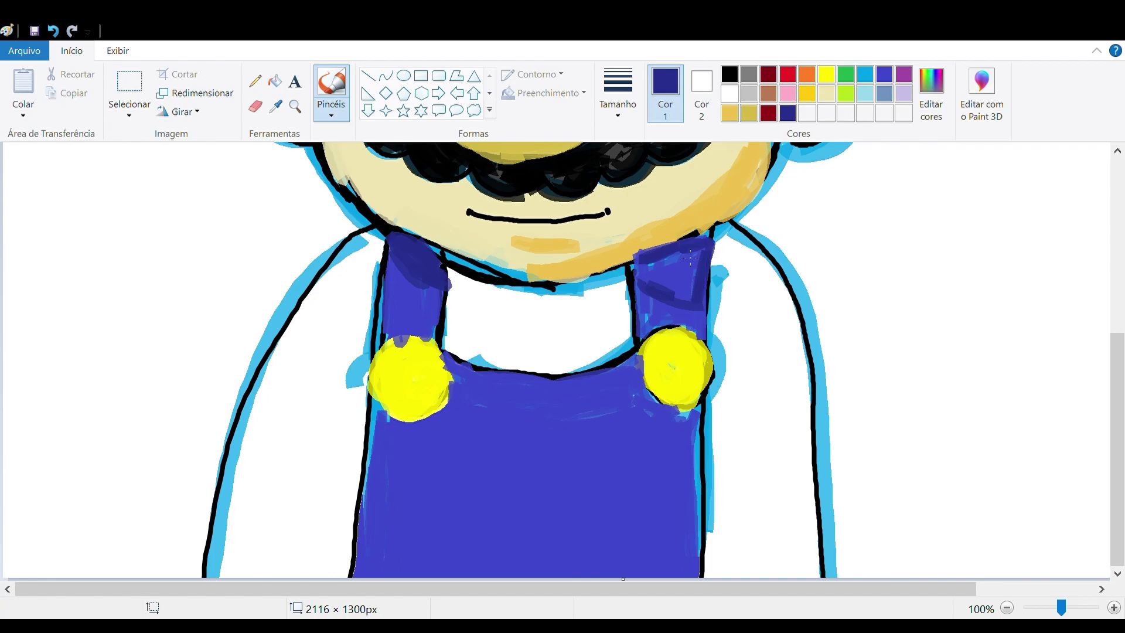
drag(653, 299, 676, 256)
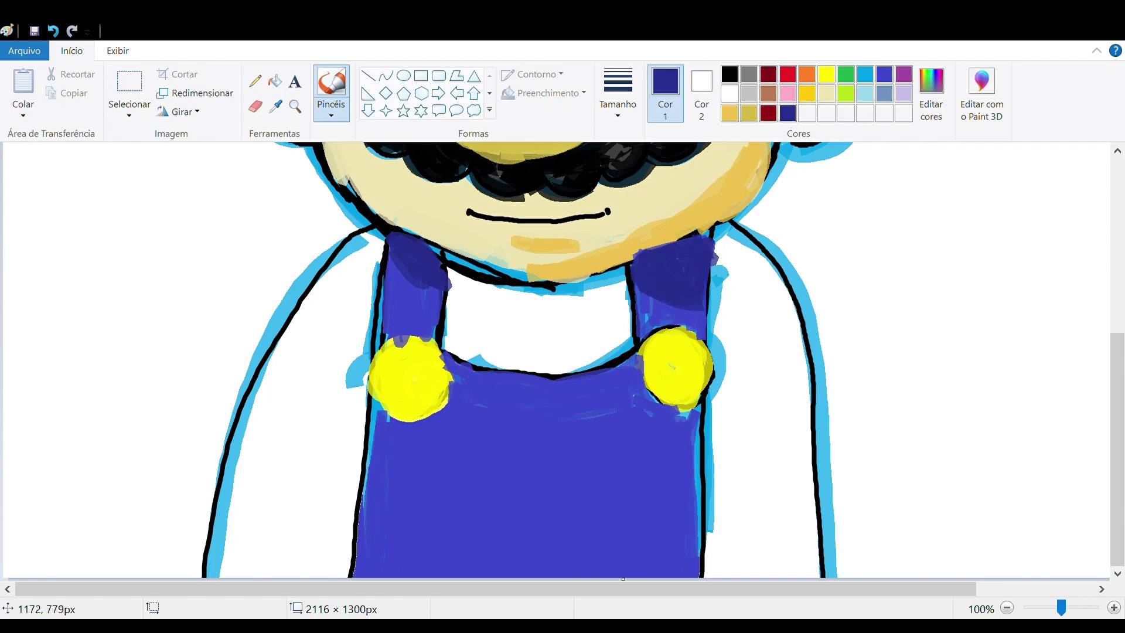
- Fill both sleeves and the shirt area between the straps with red
click(788, 74)
click(275, 81)
click(281, 439)
click(527, 316)
click(762, 380)
- Brush red over the sketch lines around both sleeves and along the shirt's neckline, undoing the stray stroke on the bib
click(331, 88)
mouse_move(360, 234)
mouse_down()
mouse_move(328, 255)
mouse_move(243, 452)
mouse_move(336, 259)
mouse_move(359, 354)
mouse_move(377, 267)
mouse_up()
drag(210, 547, 202, 575)
mouse_move(716, 466)
mouse_down()
mouse_move(718, 319)
mouse_move(737, 256)
mouse_up()
drag(804, 381, 703, 537)
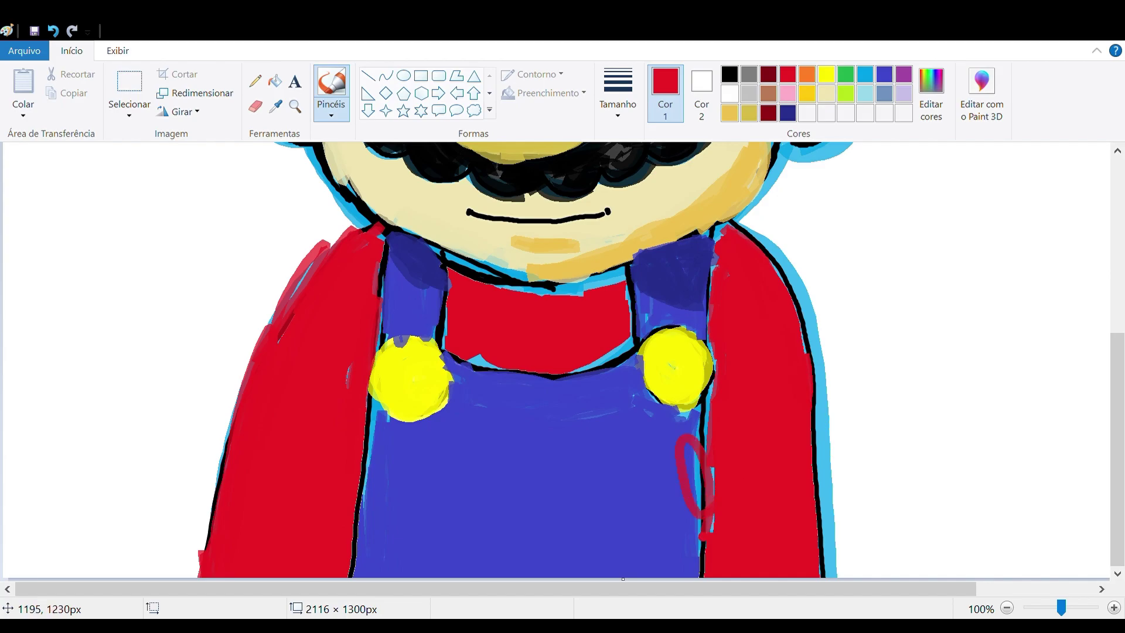
click(54, 30)
drag(710, 406, 717, 576)
mouse_move(725, 273)
mouse_down()
mouse_move(719, 328)
mouse_move(722, 237)
mouse_move(754, 250)
mouse_up()
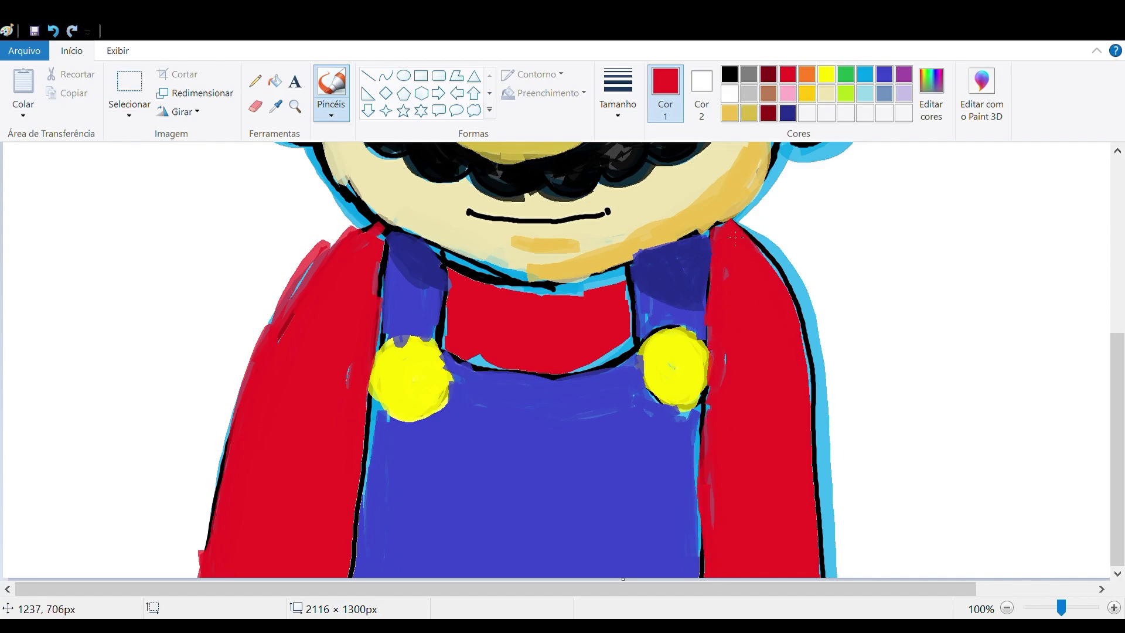
mouse_move(446, 264)
mouse_down()
mouse_move(550, 297)
mouse_move(621, 280)
mouse_up()
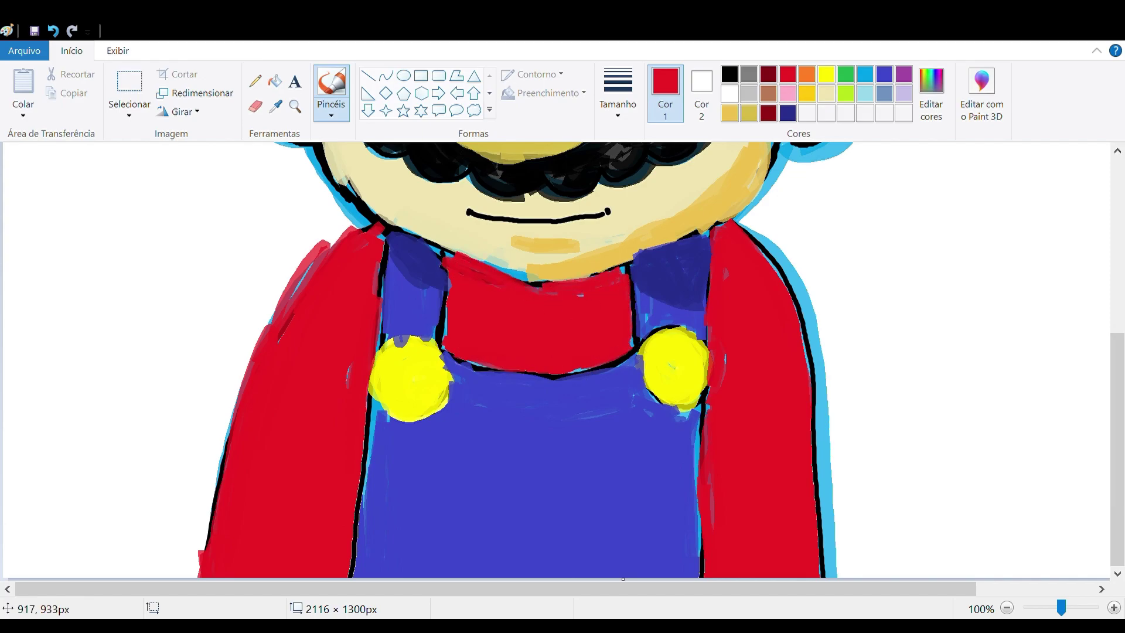
- Mix a dark red custom colour and paint the head's shadow on the shirt's neckline and the right shoulder
click(930, 94)
click(412, 447)
mouse_move(460, 293)
mouse_down()
mouse_move(604, 311)
mouse_move(462, 254)
mouse_move(600, 298)
mouse_move(634, 293)
mouse_up()
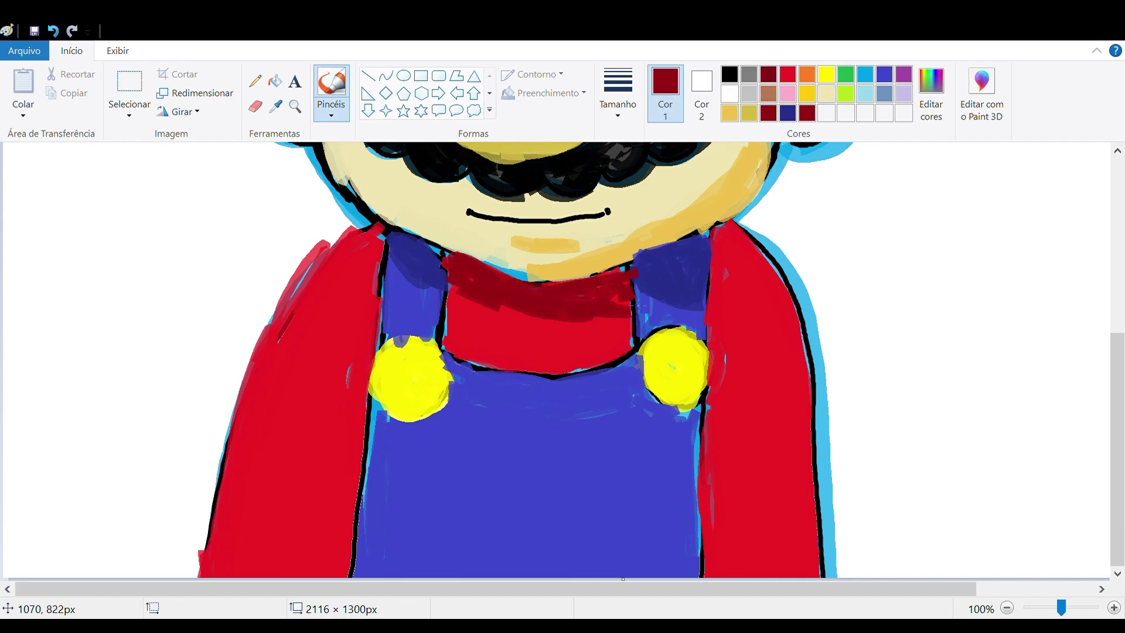
drag(712, 333, 794, 357)
click(54, 31)
mouse_move(715, 316)
mouse_down()
mouse_move(794, 338)
mouse_move(754, 310)
mouse_up()
mouse_move(718, 299)
mouse_down()
mouse_move(718, 241)
mouse_move(786, 329)
mouse_move(718, 280)
mouse_move(756, 304)
mouse_move(732, 237)
mouse_up()
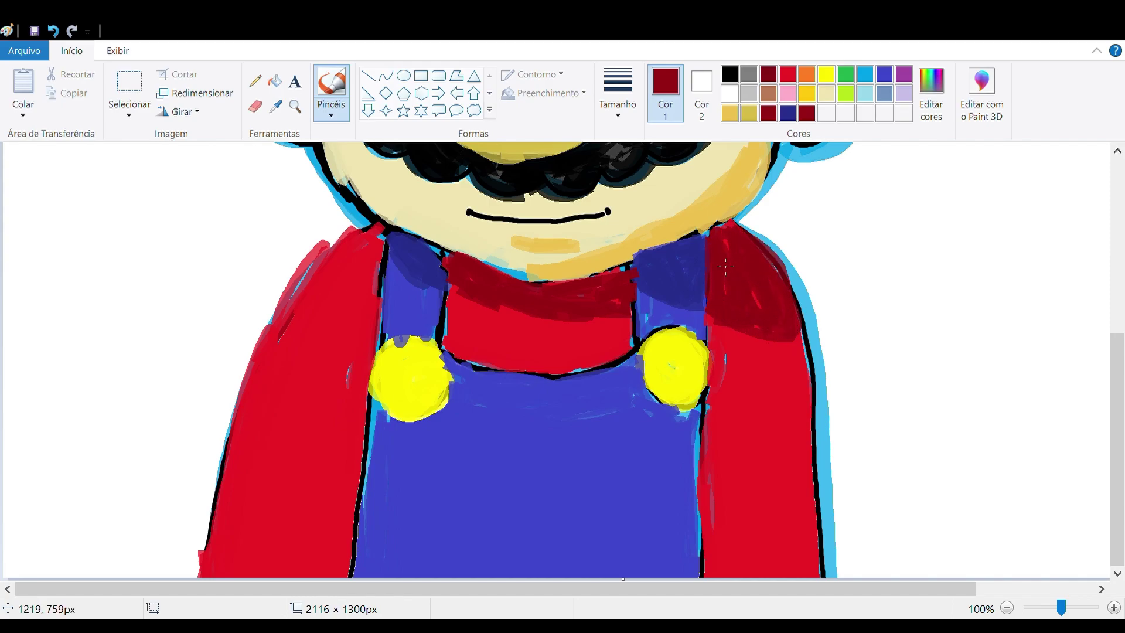
- Erase the stray light blue vertical line beside Mario and set the drawing colour to black
click(1042, 608)
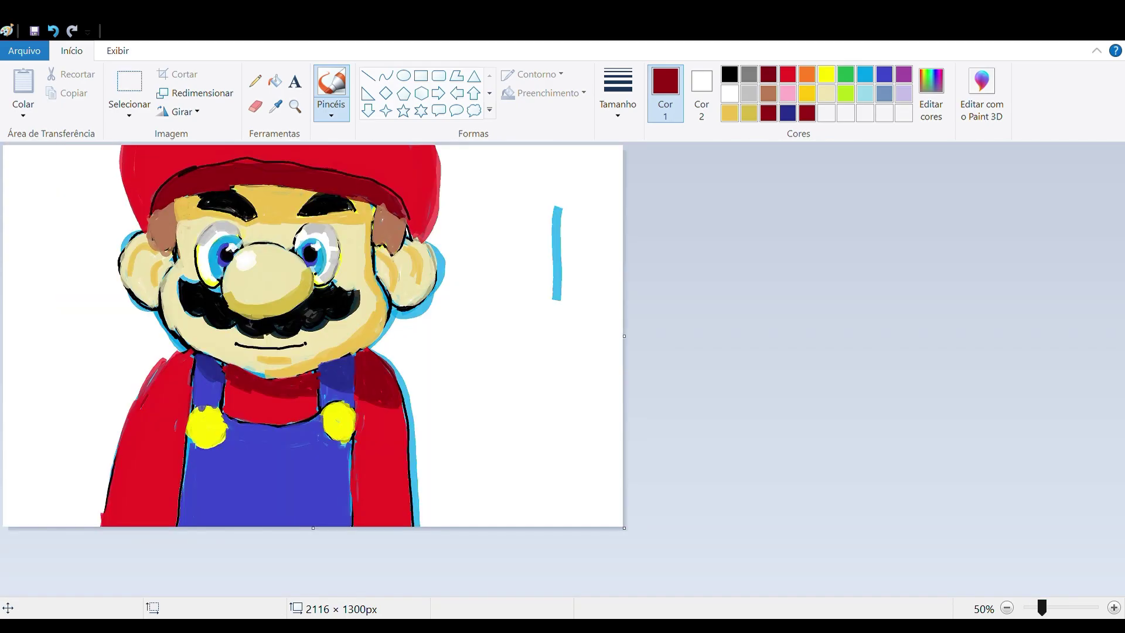
click(255, 107)
drag(556, 210, 560, 266)
drag(557, 198, 558, 191)
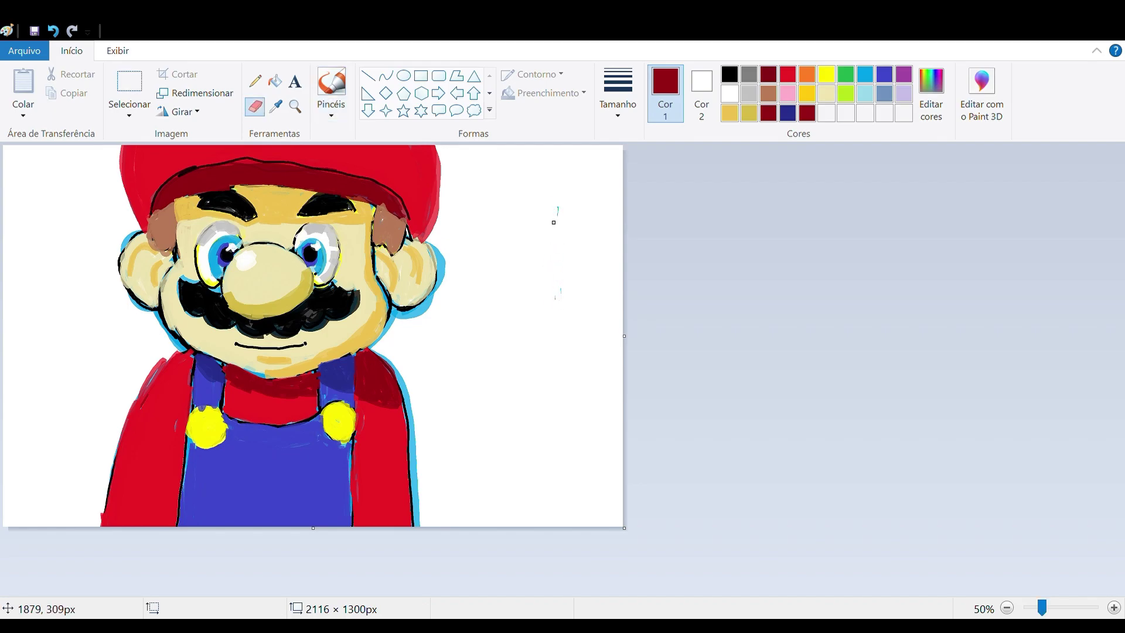
click(730, 74)
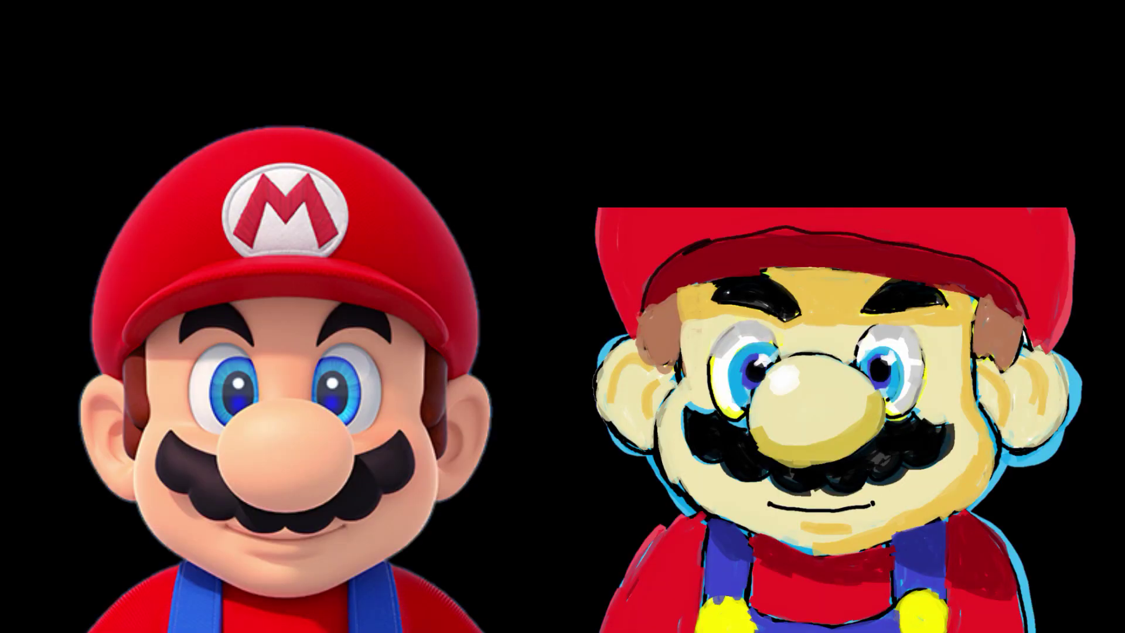